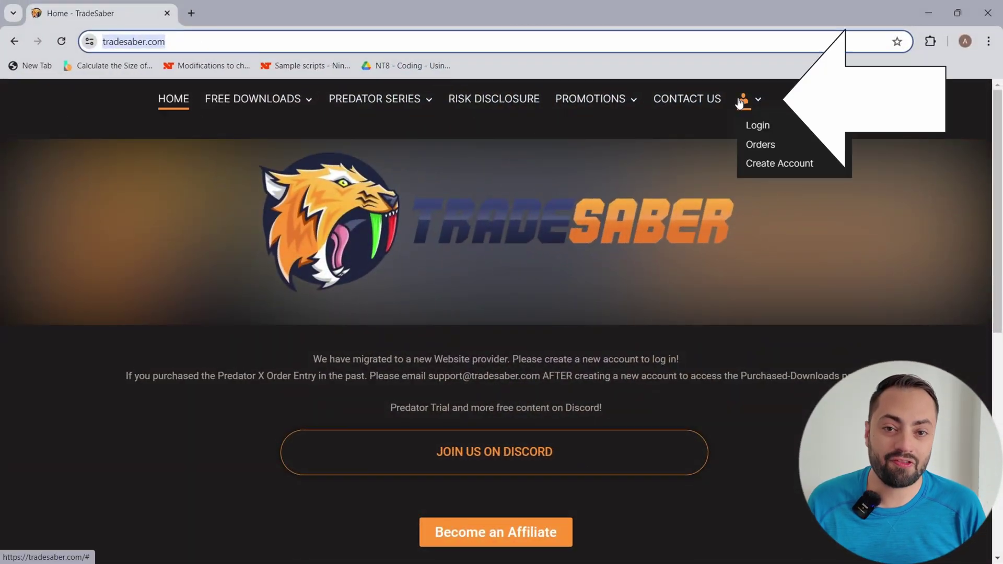
# Open the TradeSaber login page and highlight the website migration notice.
pyautogui.moveTo(754, 102)
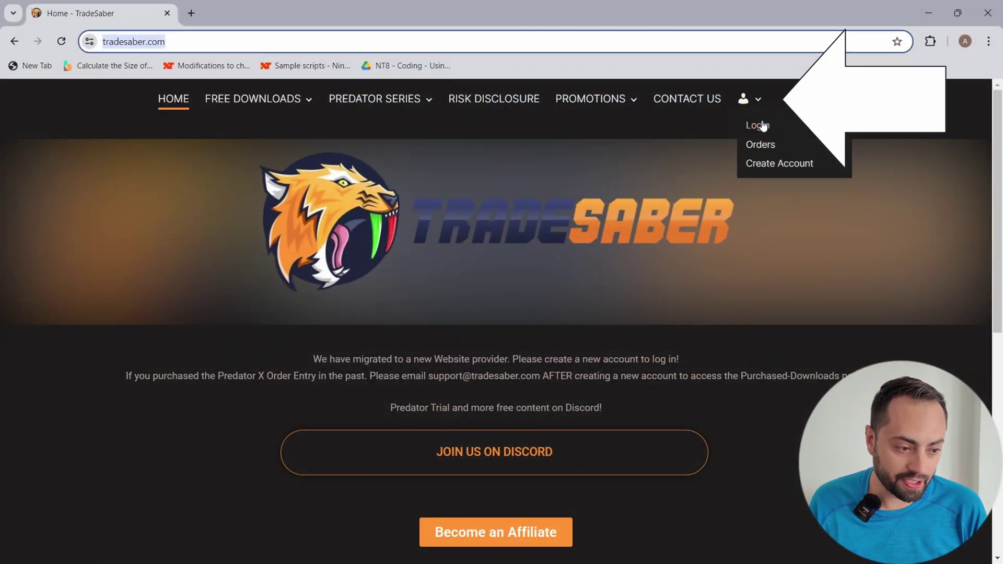
pyautogui.click(756, 126)
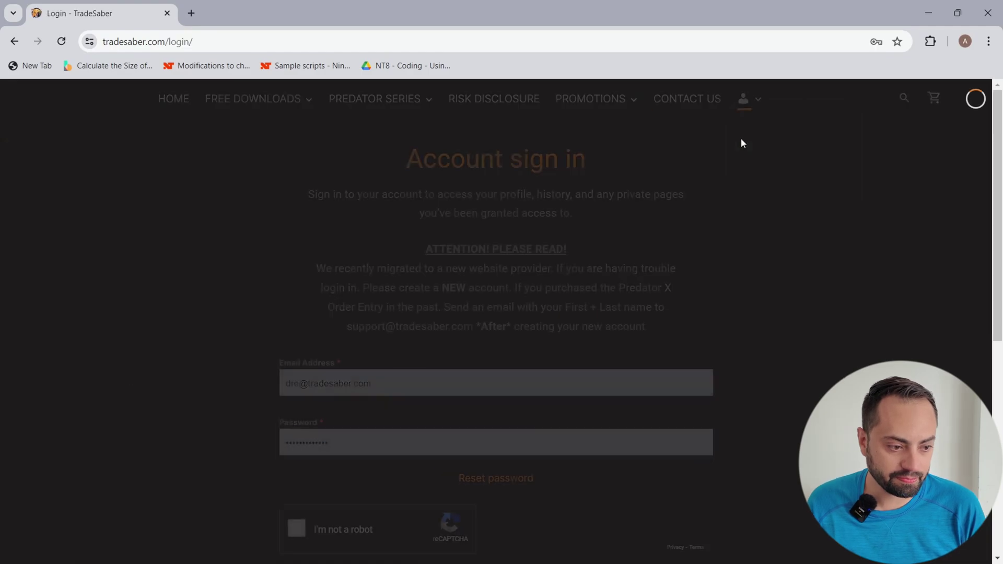
pyautogui.moveTo(647, 327); pyautogui.dragTo(429, 264)
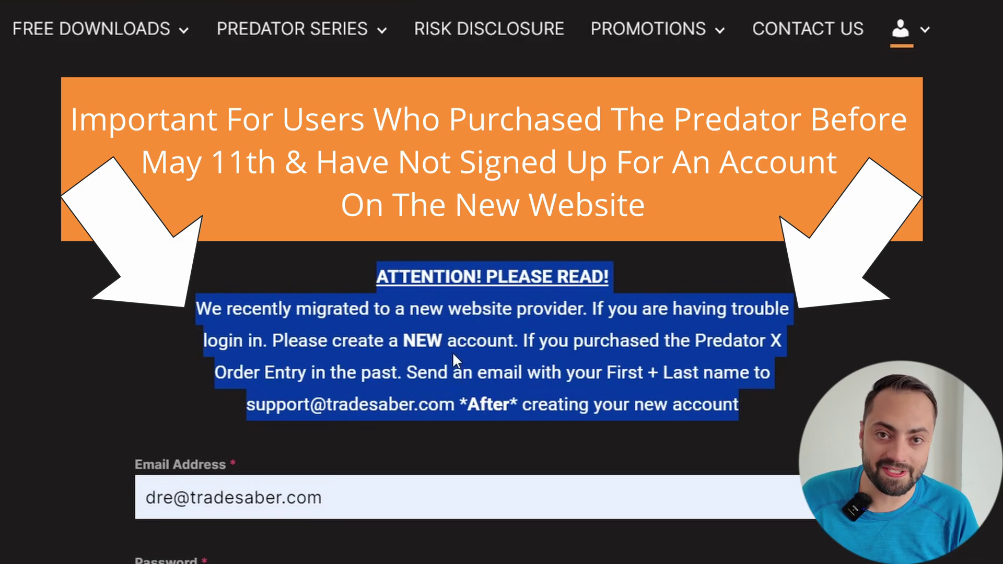
pyautogui.click(697, 345)
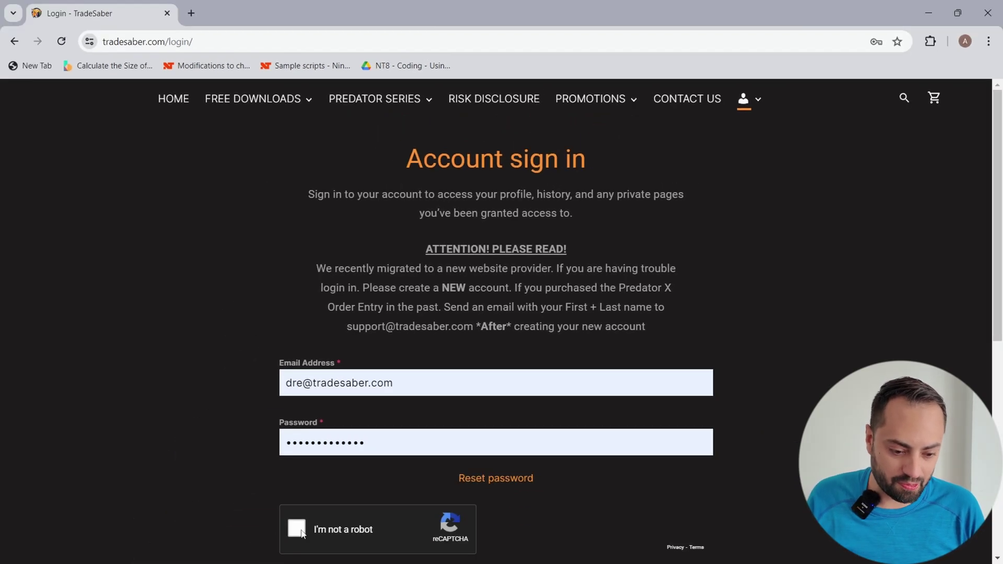
# Tick the reCAPTCHA and sign in with the autofilled email and password.
pyautogui.click(297, 528)
pyautogui.scroll(-3, 593, 399)
pyautogui.click(533, 464)
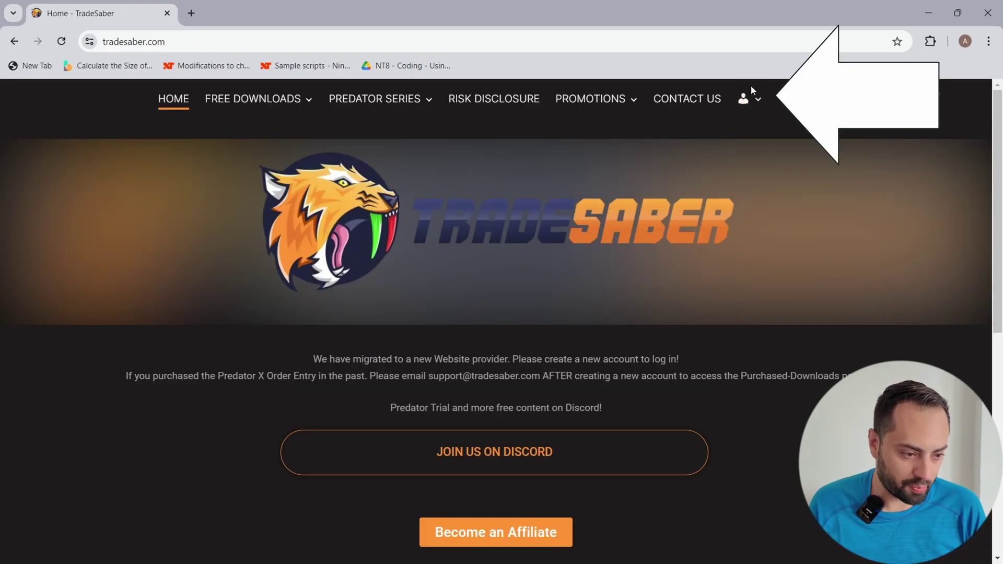
pyautogui.moveTo(759, 101)
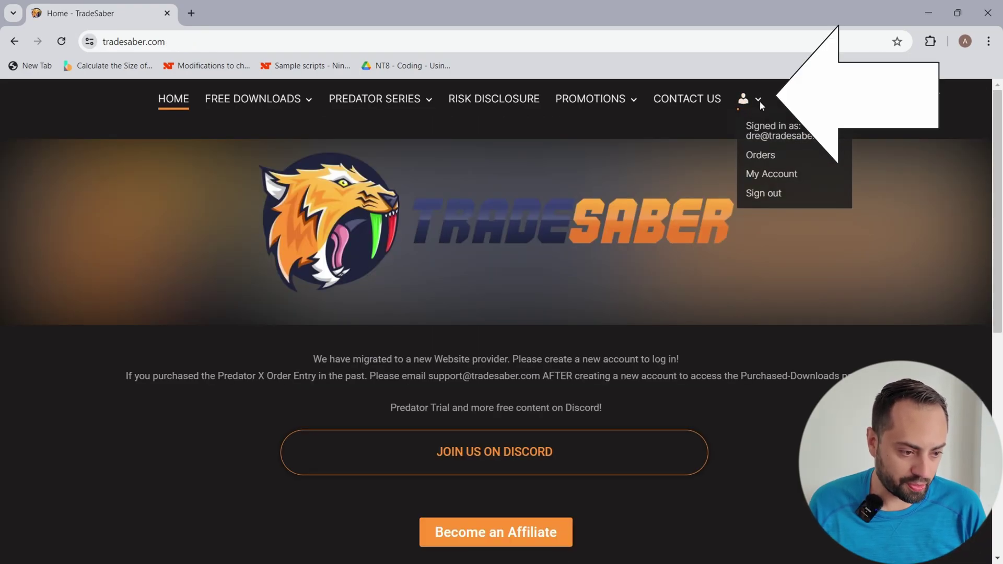
# Open My Account's License + Download page and highlight the purchase key and 1 / 1 activations.
pyautogui.click(768, 179)
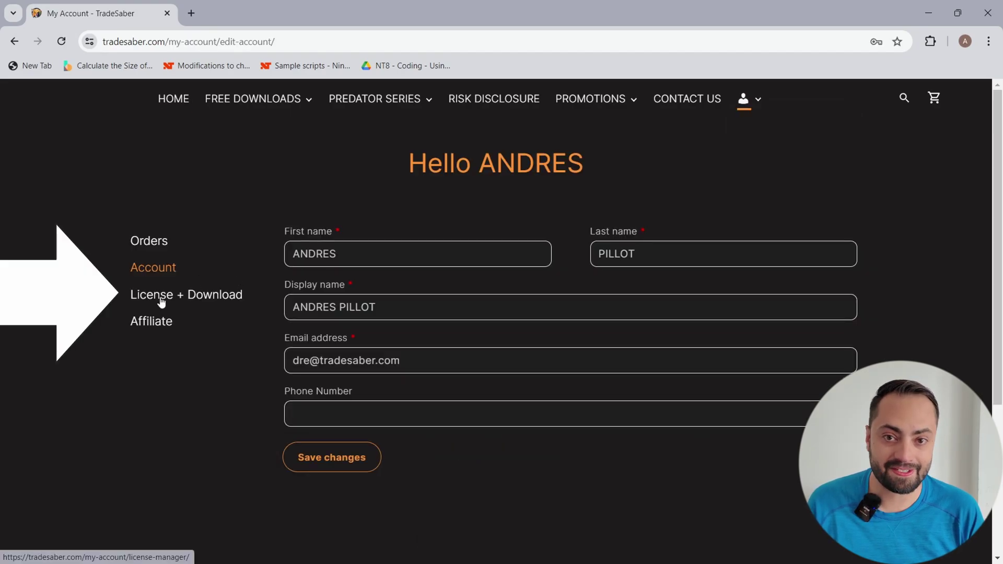
pyautogui.click(179, 296)
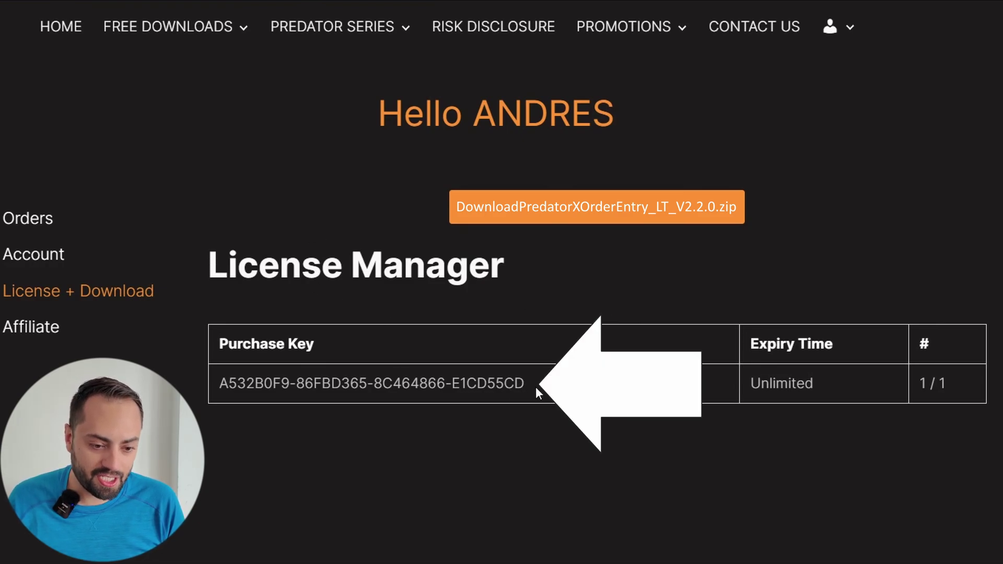
pyautogui.moveTo(525, 384); pyautogui.dragTo(221, 384)
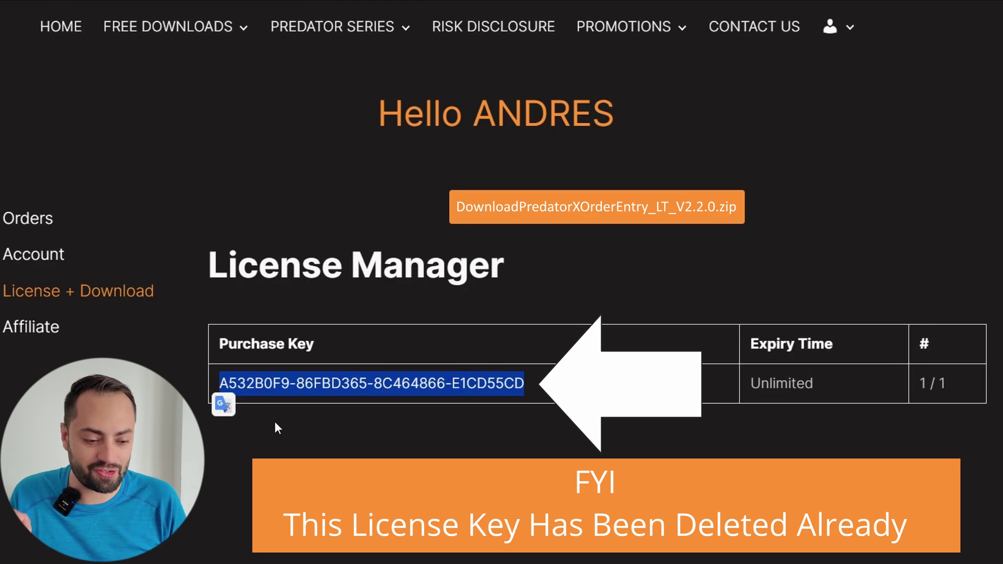
pyautogui.click(530, 384)
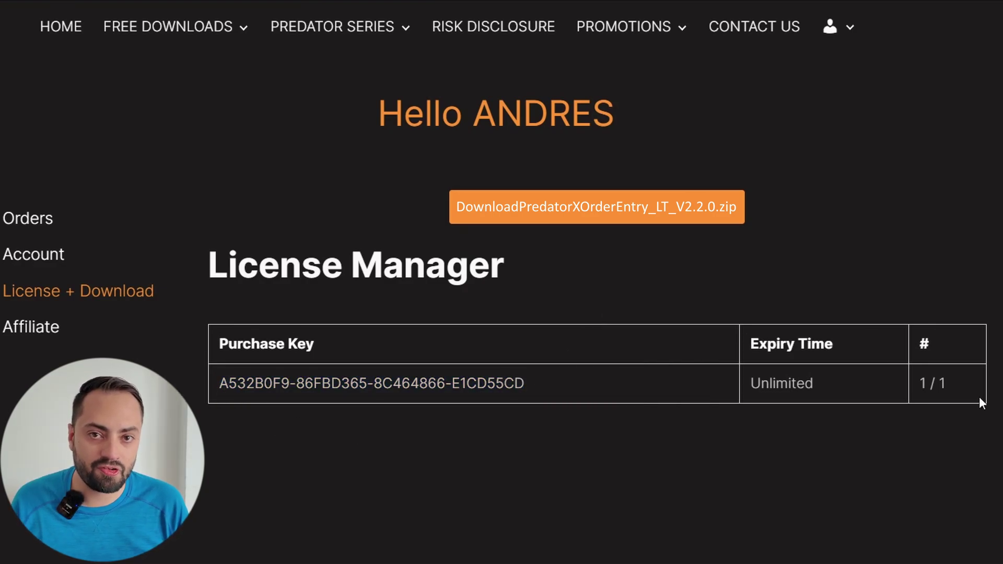
pyautogui.moveTo(960, 387); pyautogui.dragTo(921, 386)
pyautogui.click(747, 417)
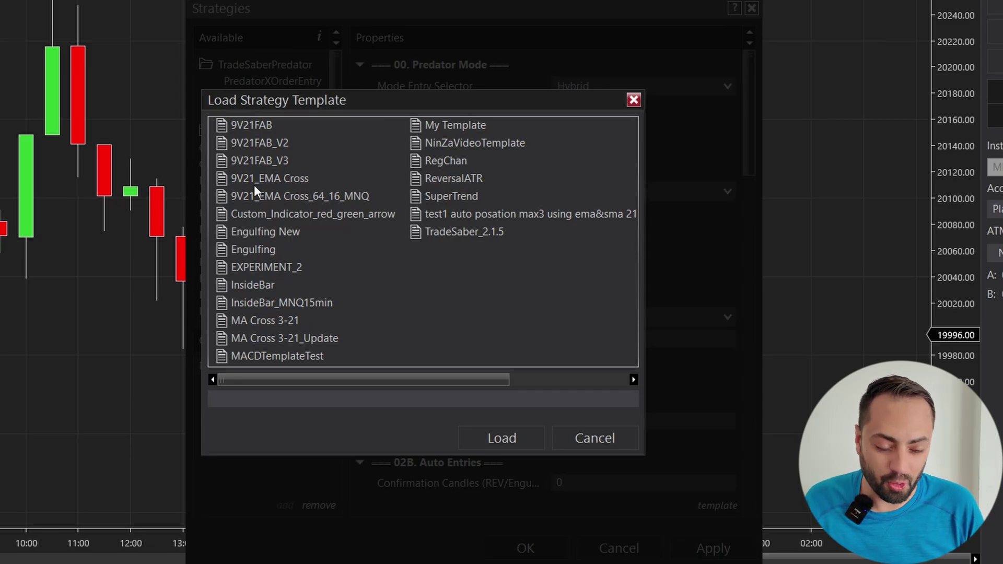
# Load the 9V21_EMA Cross_64_16_MNQ template into PredatorXOrderEntry for the MNQ SEP24 chart.
pyautogui.doubleClick(258, 192)
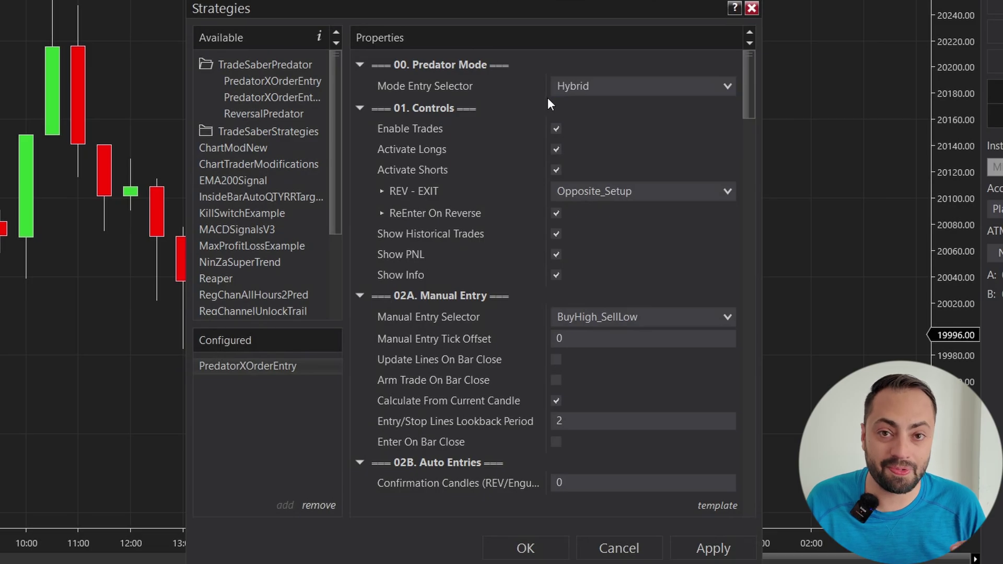
pyautogui.moveTo(747, 59); pyautogui.dragTo(744, 86)
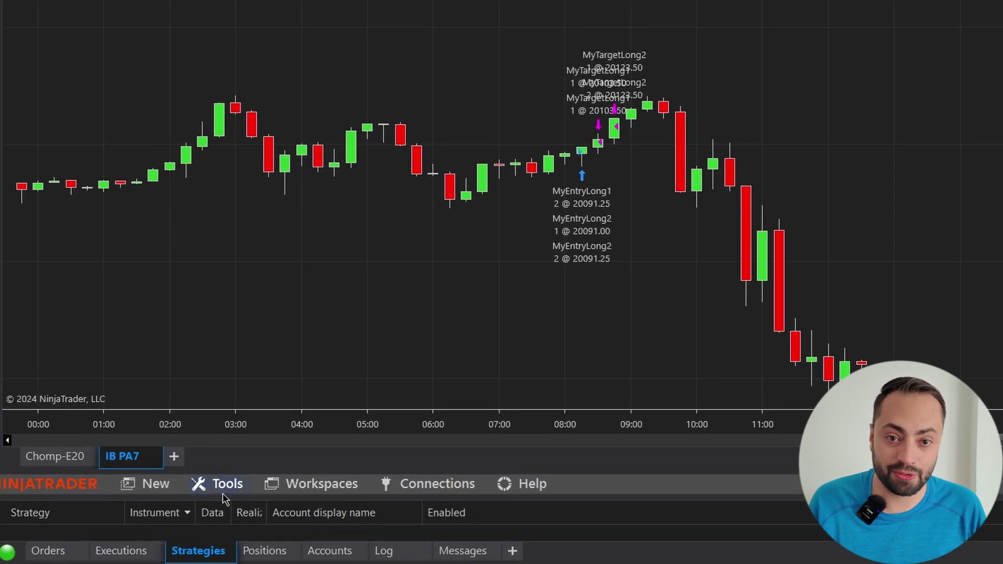
# Remove the PredatorXOrderEntry_LT_V2.1.9 and EliteLicenser assemblies and close the removal window.
pyautogui.click(166, 475)
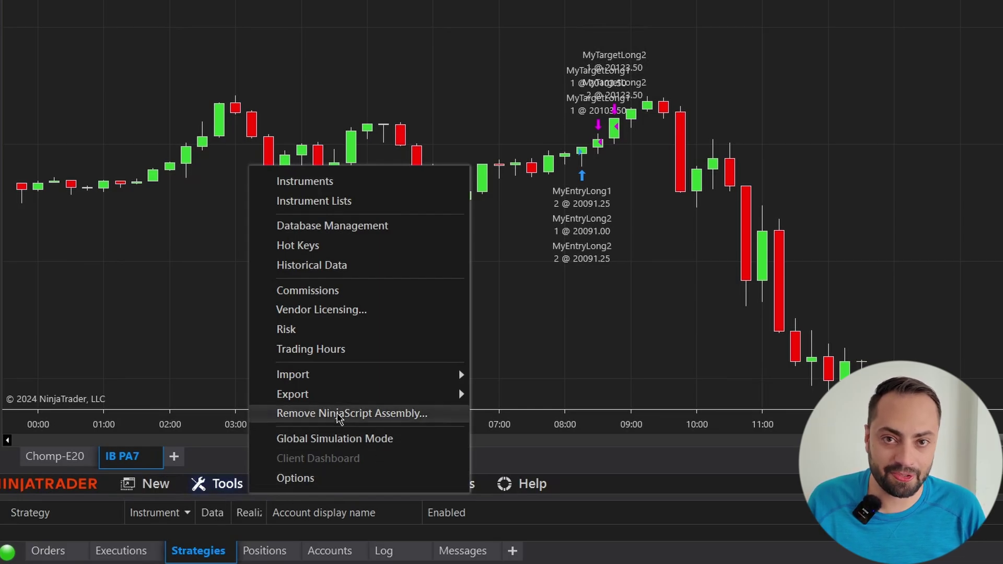
pyautogui.click(338, 414)
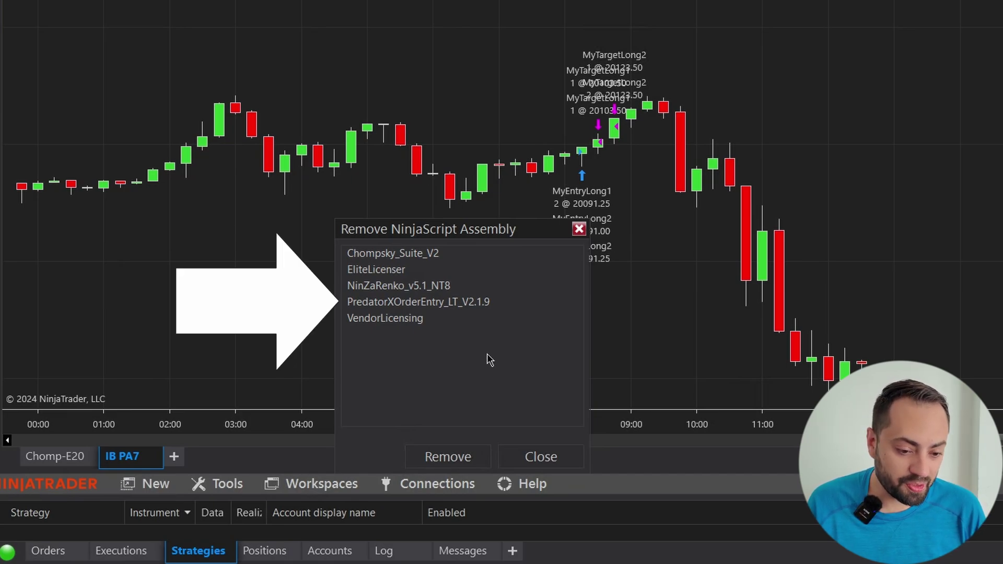
pyautogui.click(384, 306)
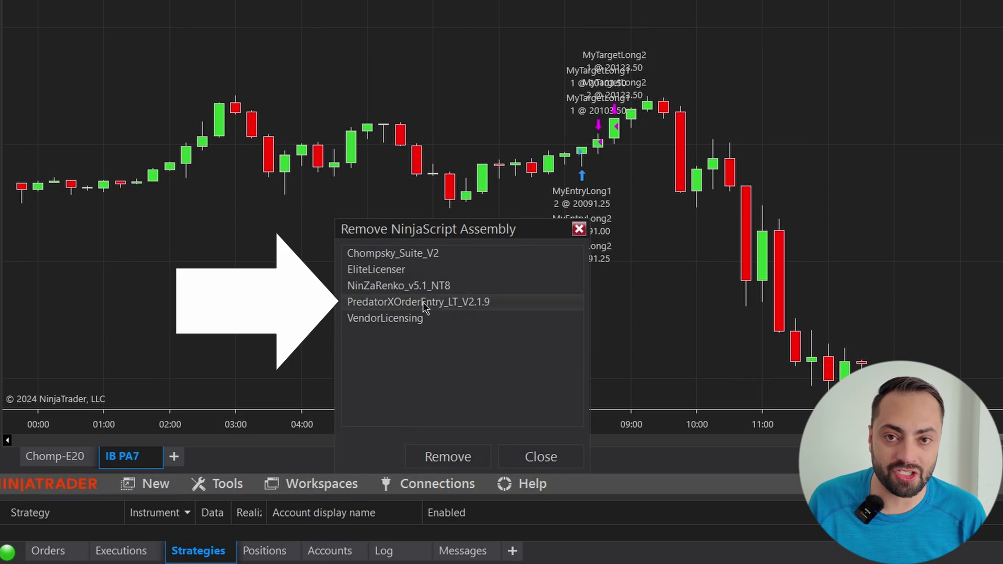
pyautogui.click(443, 459)
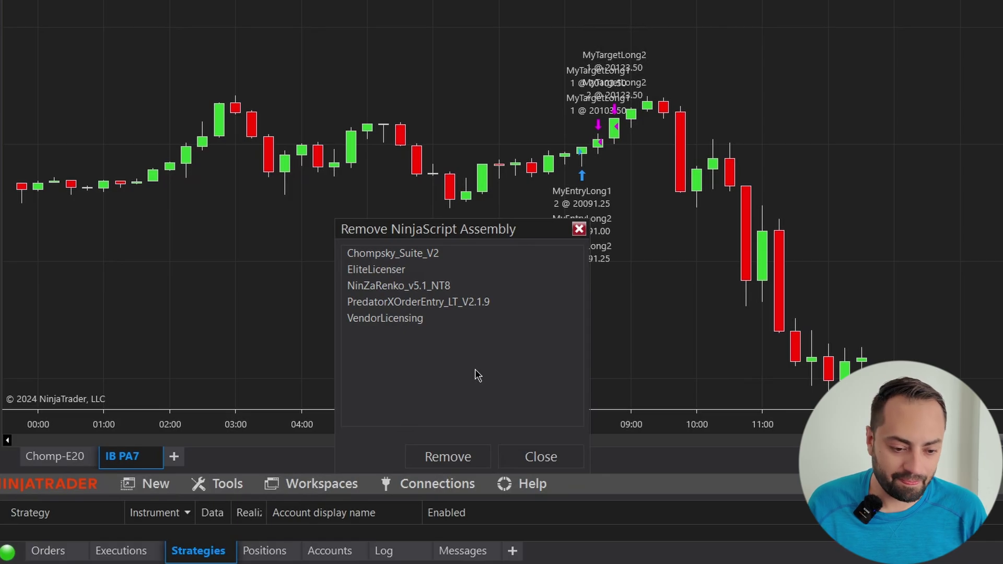
pyautogui.click(417, 304)
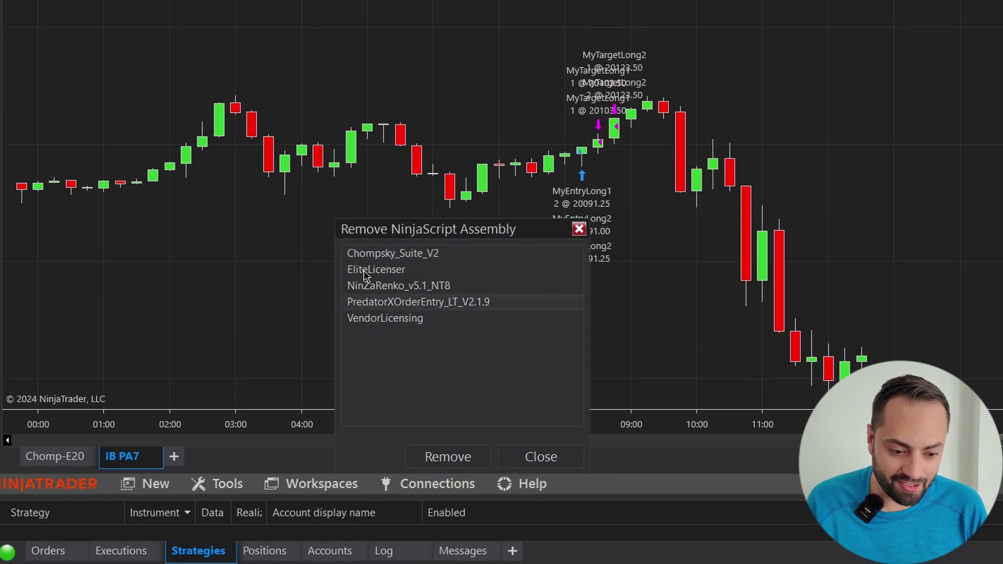
pyautogui.keyDown('ctrl'); pyautogui.click(364, 270); pyautogui.keyUp('ctrl')
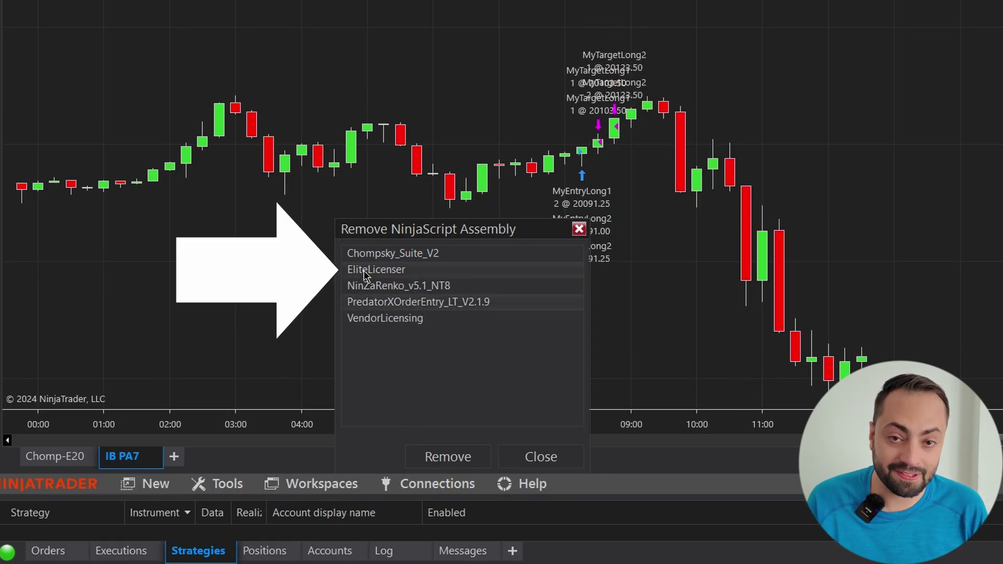
pyautogui.click(447, 456)
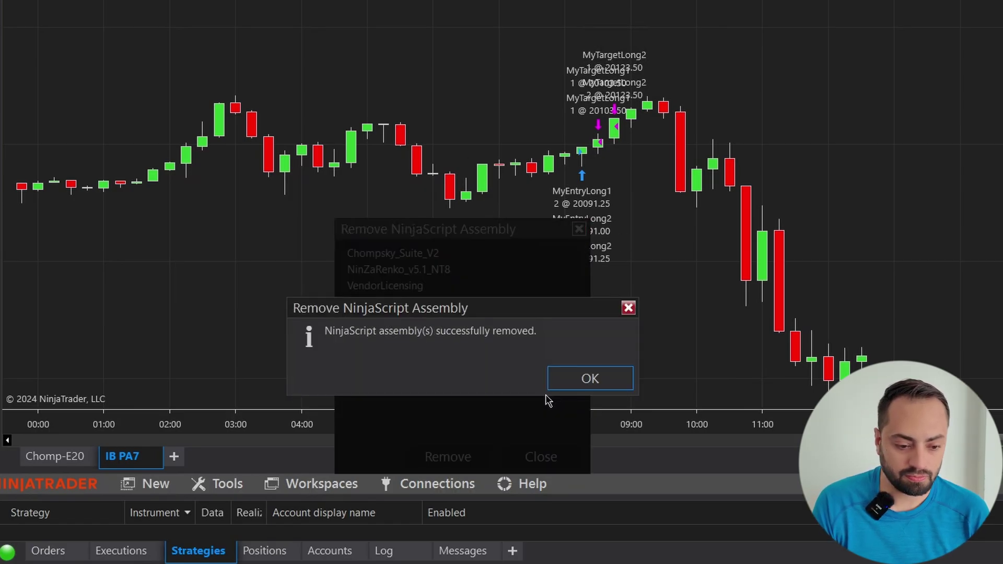
pyautogui.click(586, 377)
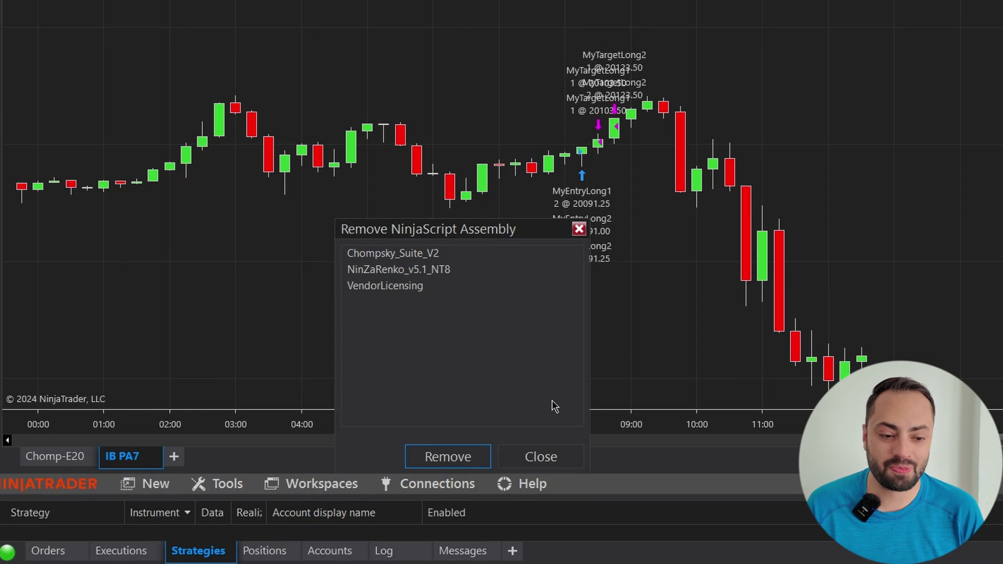
pyautogui.click(541, 457)
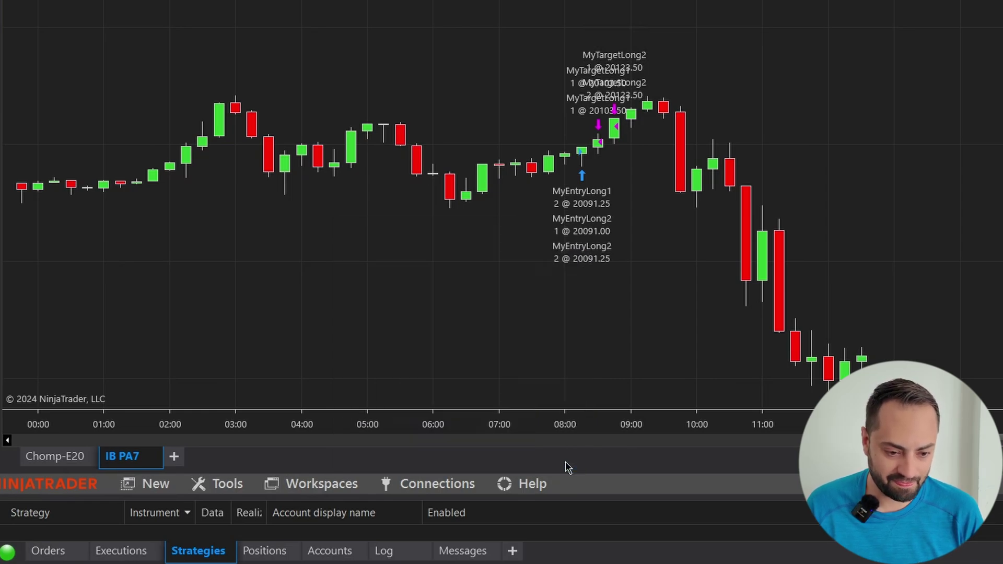
# Import PredatorXOrderEntry_LT_V2.2.0 from the Desktop, confirm the success message, then close NinjaTrader.
pyautogui.click(230, 480)
pyautogui.moveTo(287, 377)
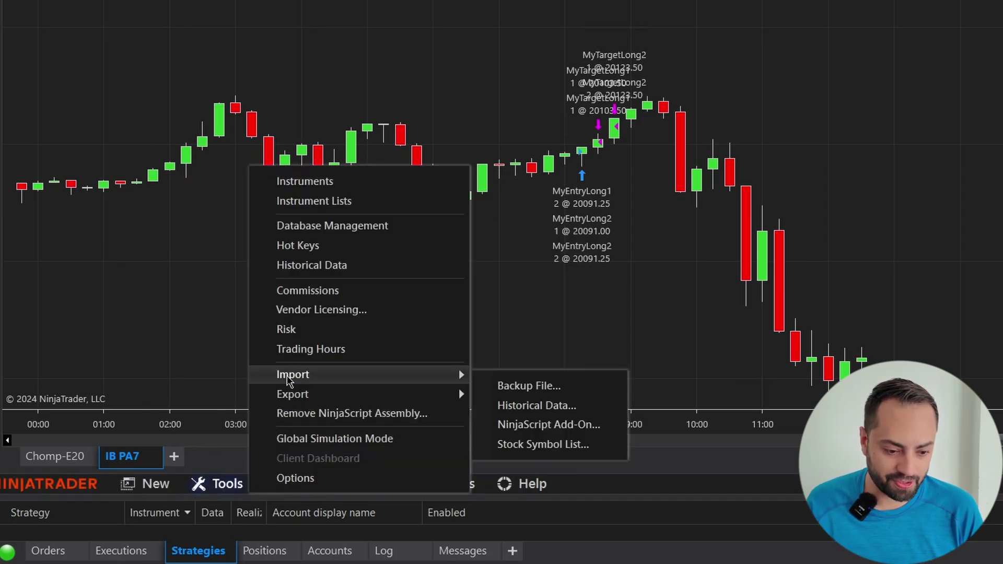
pyautogui.click(587, 429)
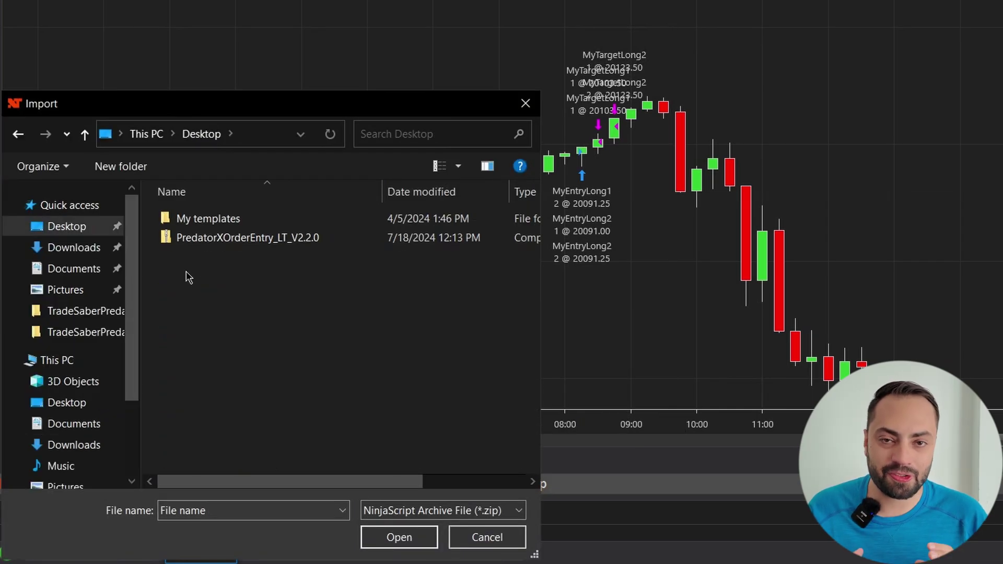
pyautogui.click(281, 242)
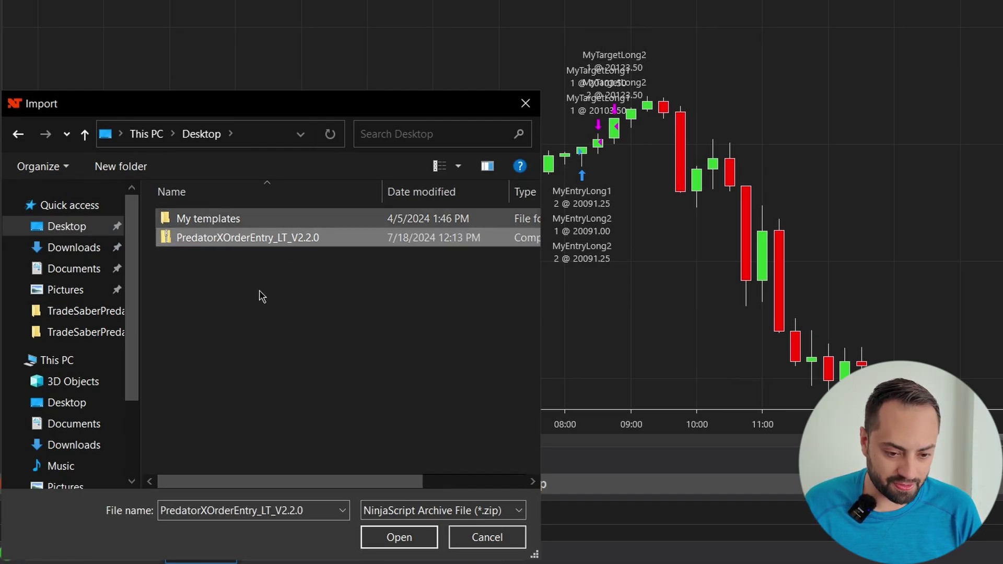
pyautogui.click(399, 537)
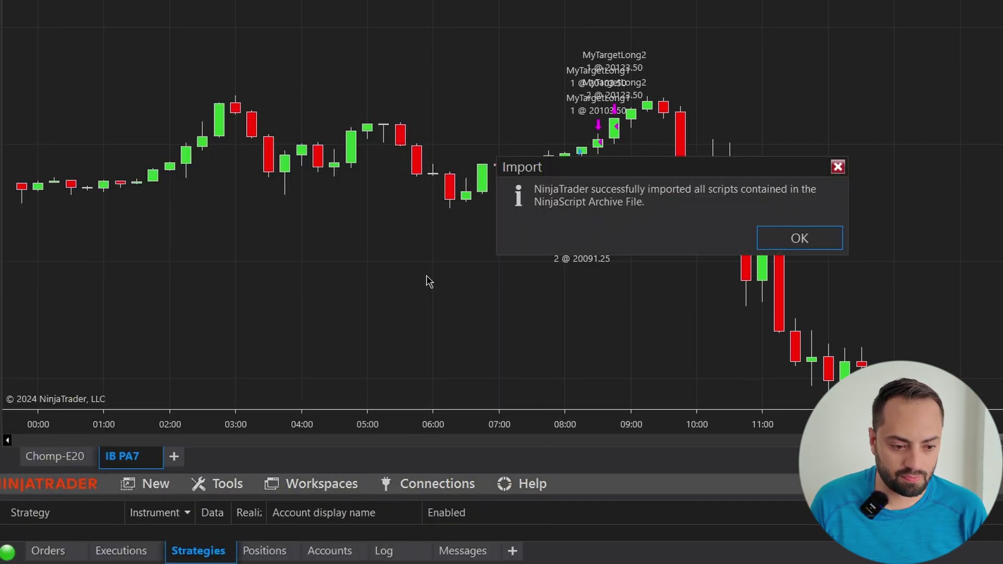
pyautogui.click(805, 241)
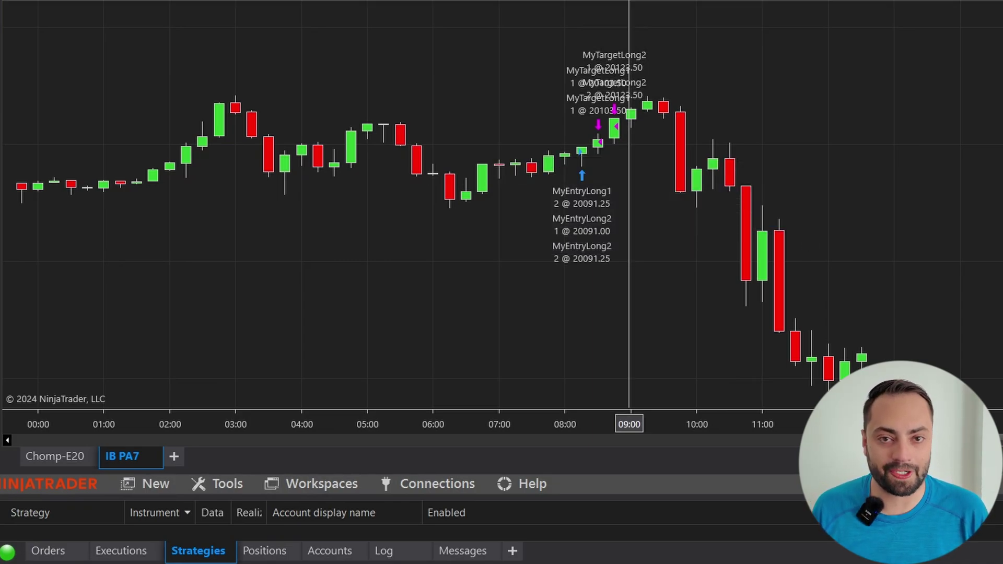
pyautogui.hotkey('alt', 'F4')
# Exit NinjaTrader without saving the workspace and relaunch it from the desktop.
pyautogui.click(521, 524)
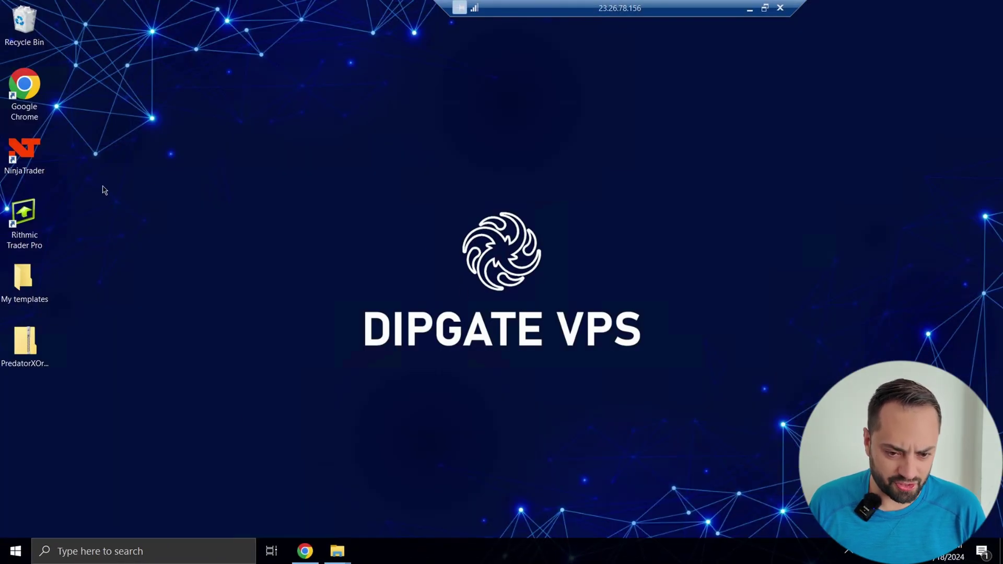
pyautogui.doubleClick(35, 164)
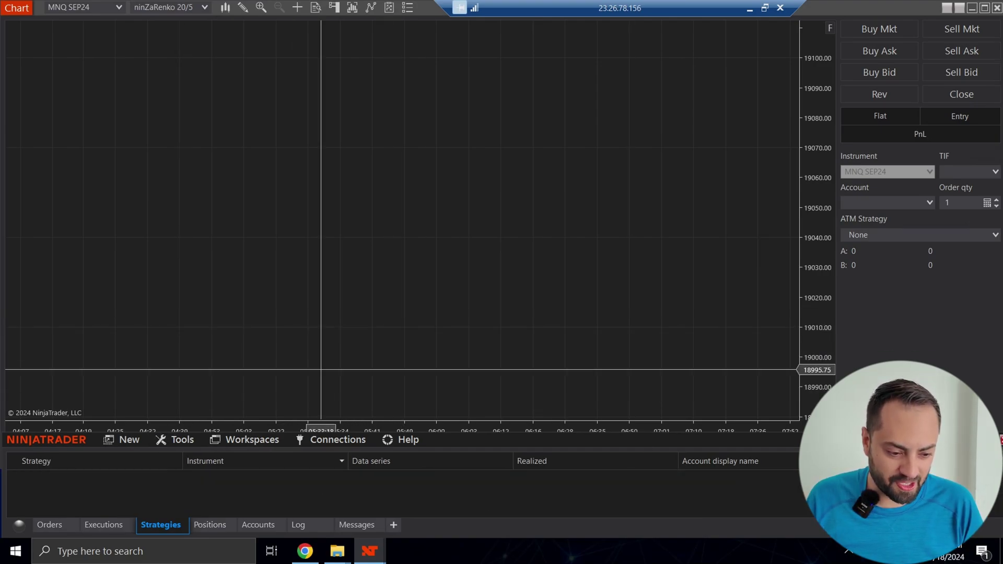
pyautogui.moveTo(518, 434); pyautogui.dragTo(524, 467)
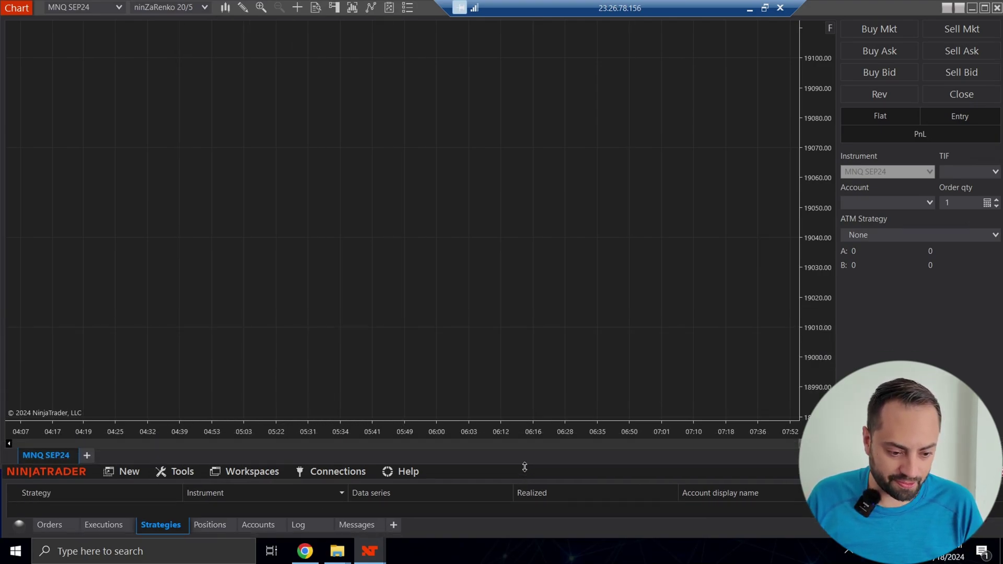
# Connect to the Rithmic for NinjaTrader Brokerage feed so the Renko chart fills with bars.
pyautogui.click(337, 473)
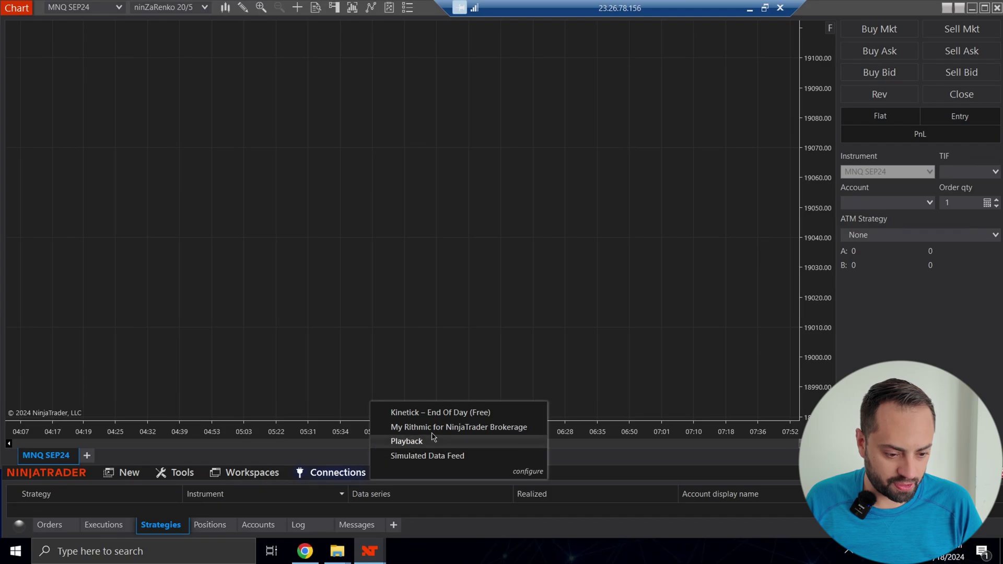
pyautogui.click(412, 425)
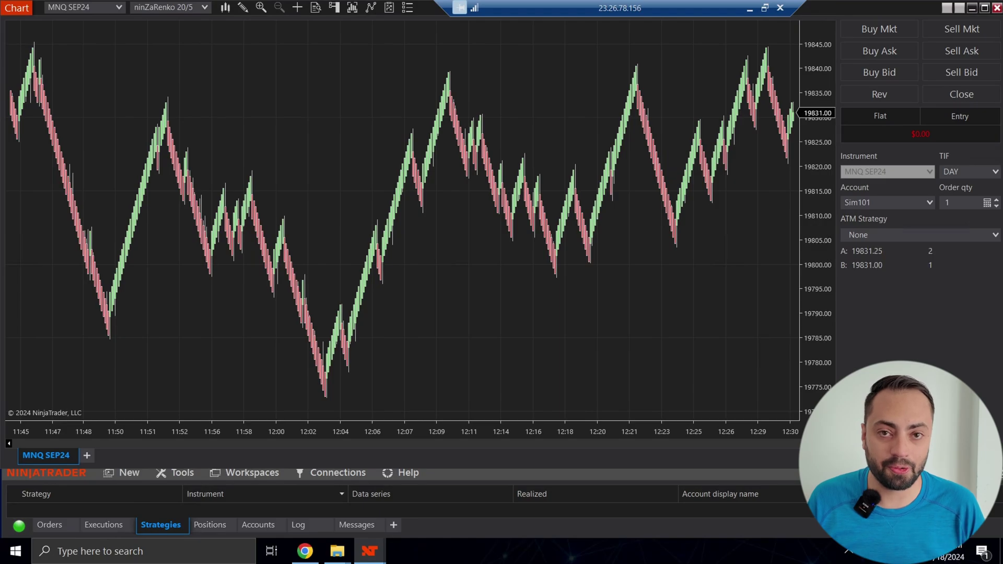
pyautogui.rightClick(503, 297)
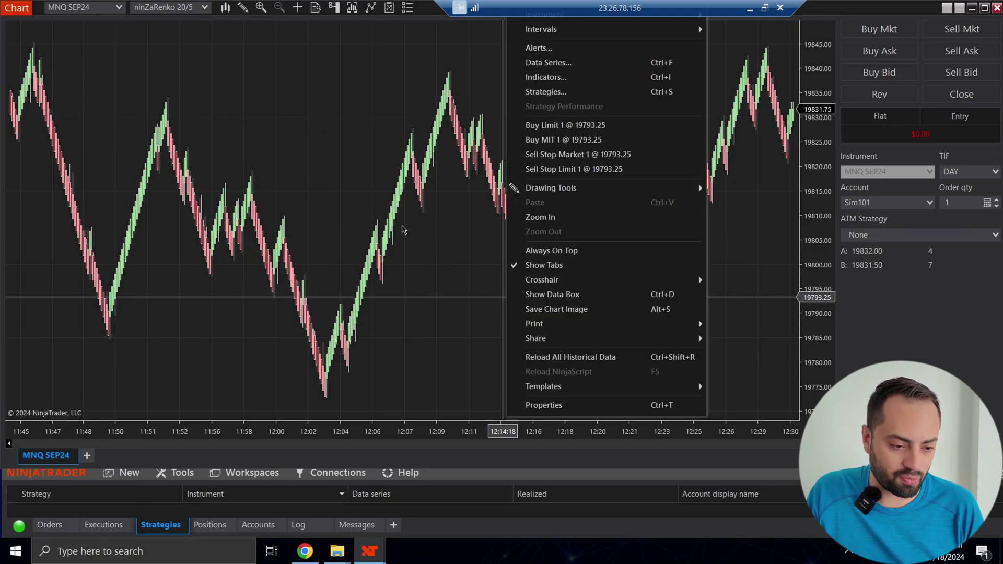
# Add PredatorXOrderEntryLT from the TradeSaberPredator folder to the MNQ Renko chart and apply it.
pyautogui.click(545, 92)
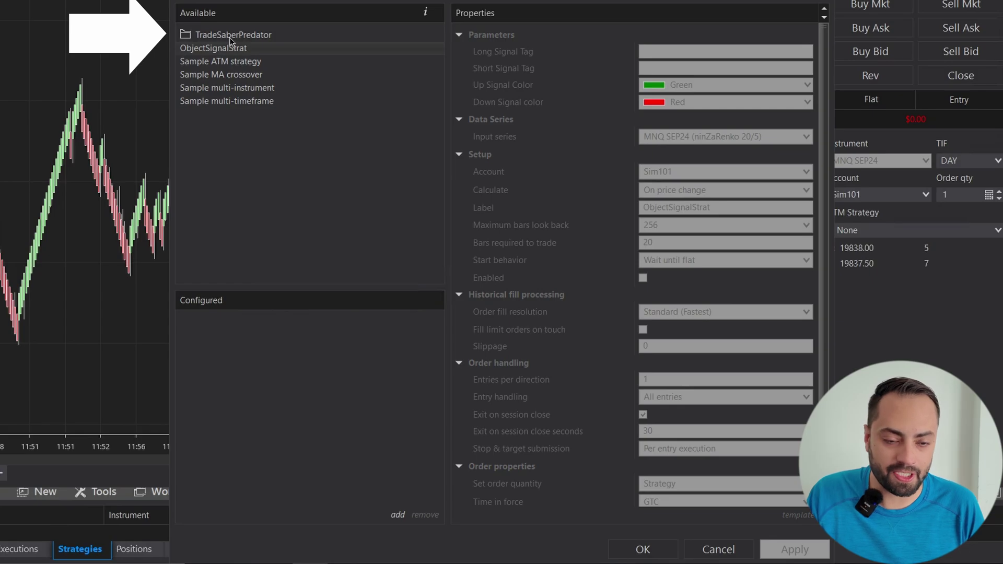
pyautogui.click(230, 36)
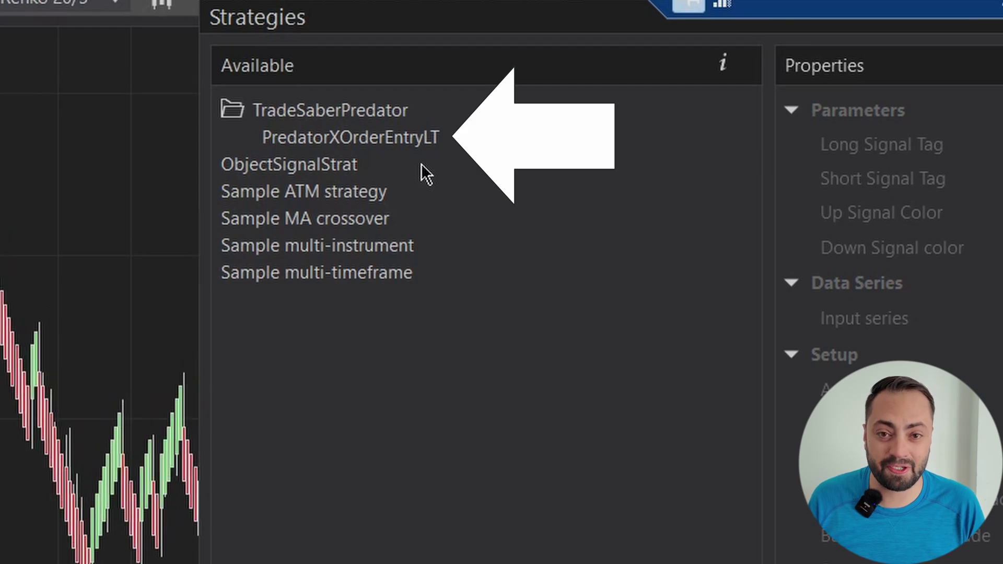
pyautogui.click(449, 133)
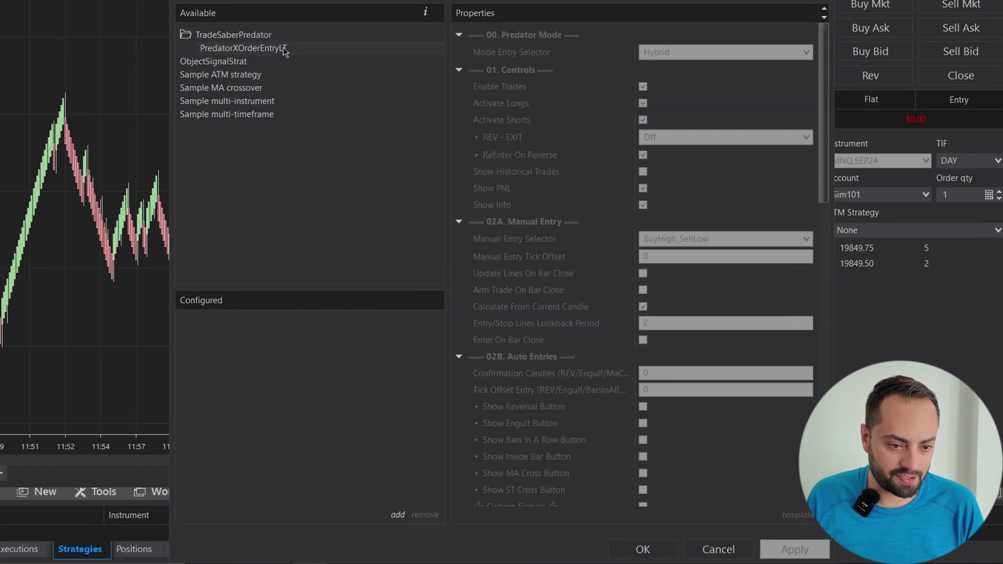
pyautogui.doubleClick(283, 47)
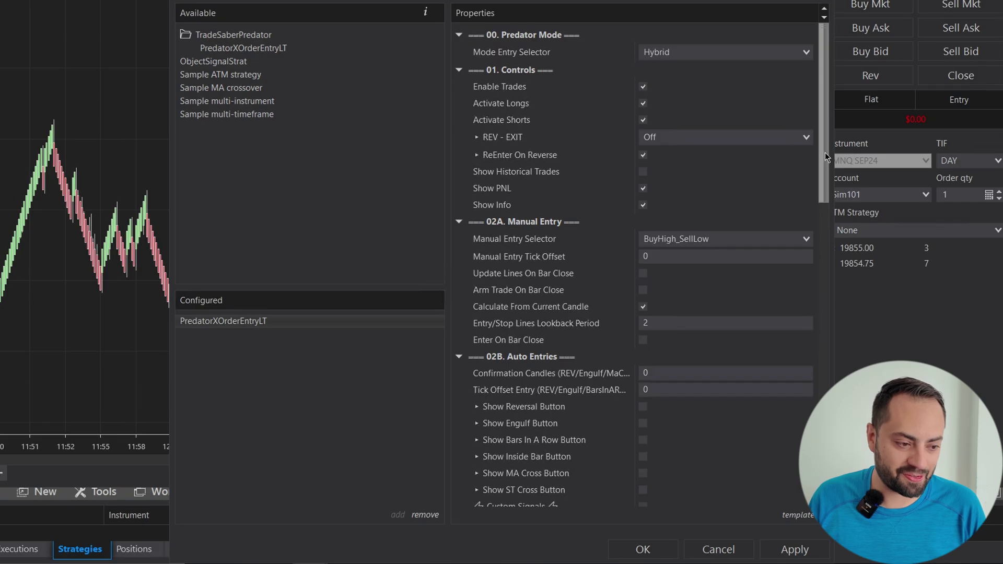
pyautogui.moveTo(825, 152); pyautogui.dragTo(817, 205)
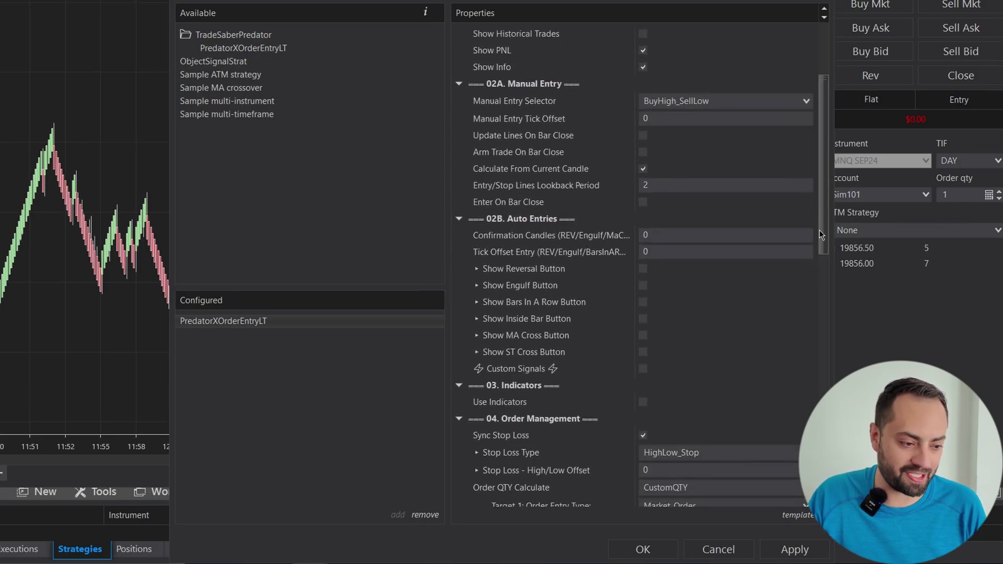
pyautogui.scroll(3, 822, 223)
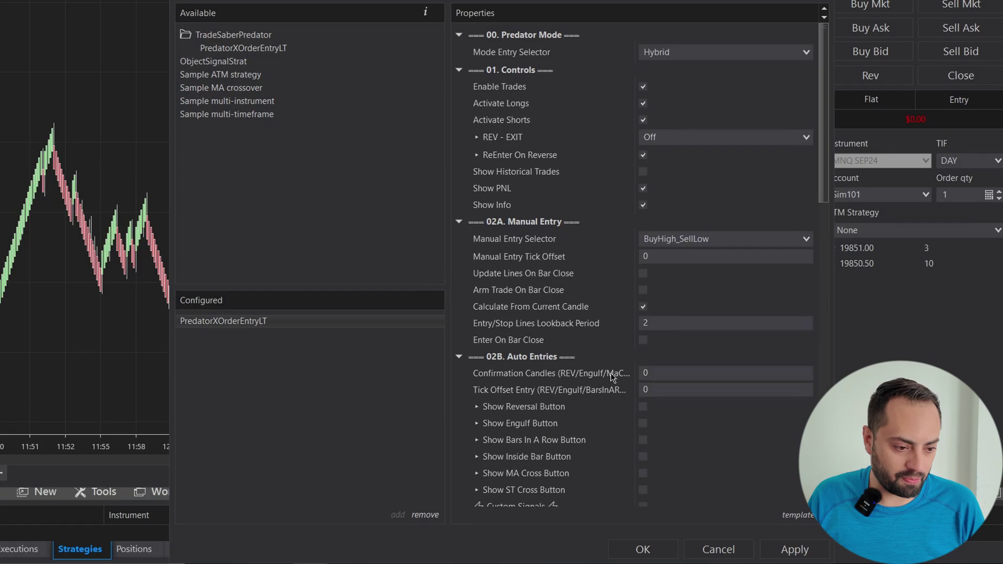
pyautogui.click(655, 553)
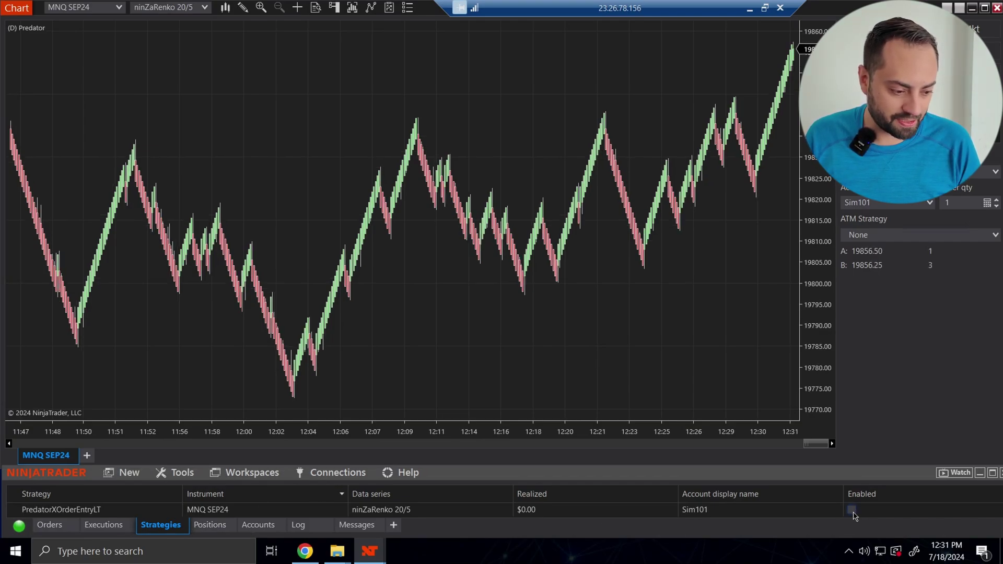
# Enable PredatorXOrderEntryLT in the Strategies tab and bring up its license key entry window.
pyautogui.click(851, 509)
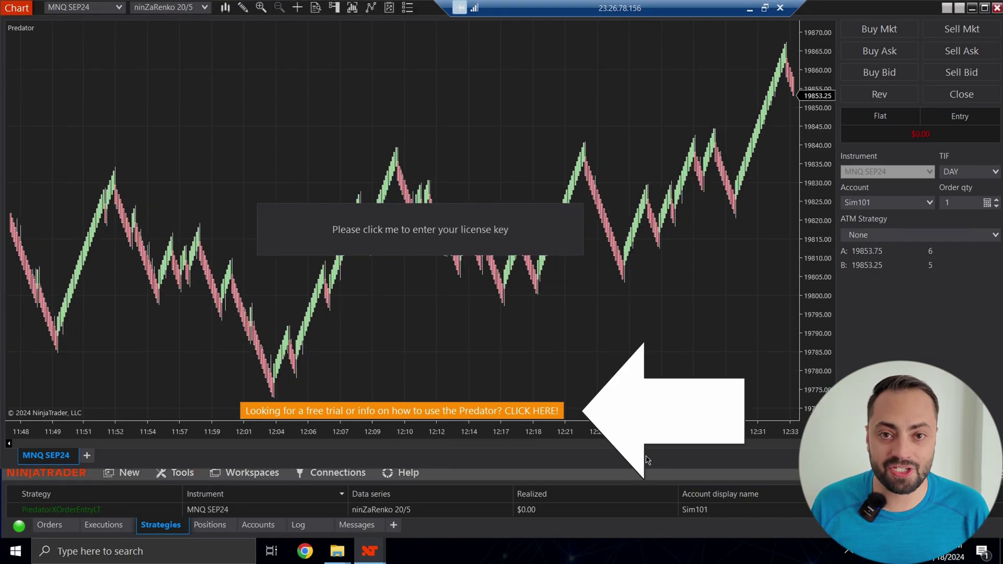
pyautogui.click(540, 412)
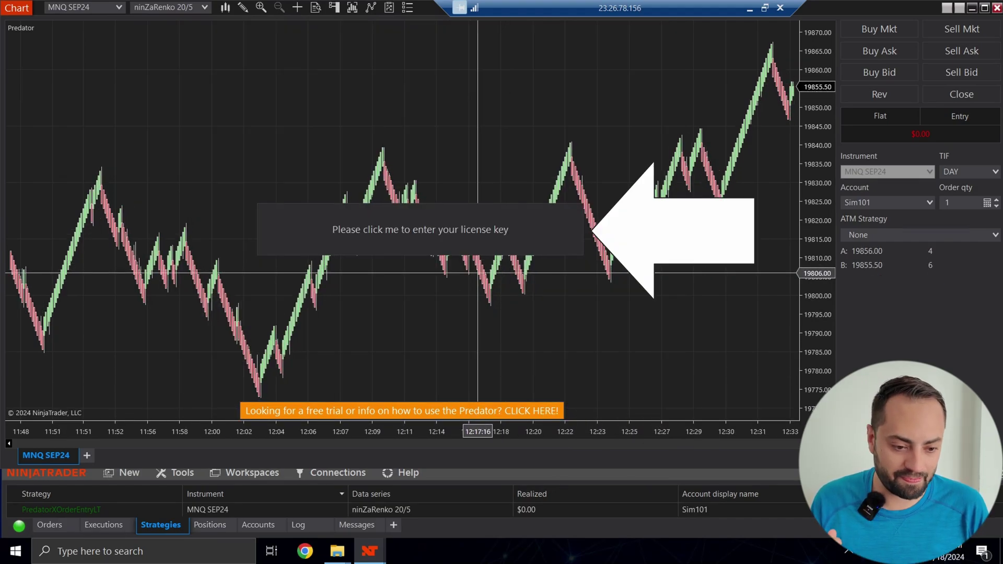
pyautogui.click(422, 233)
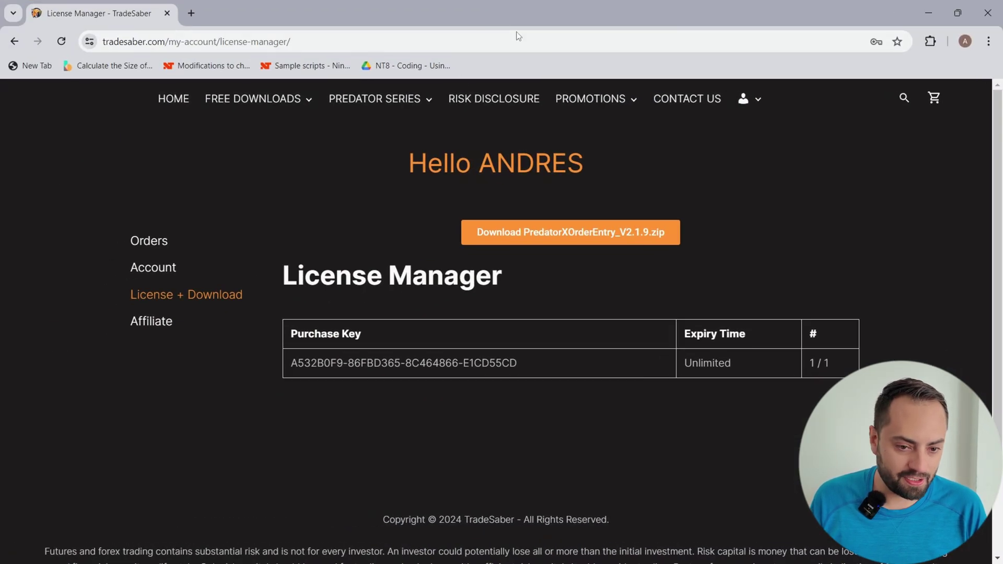
# Select the purchase key on the License Manager page to copy it.
pyautogui.moveTo(526, 368); pyautogui.dragTo(293, 364)
pyautogui.hotkey('ctrl', 'c')
# Paste the purchase key into the Add license key field, activate it, and dismiss the success message.
pyautogui.click(928, 13)
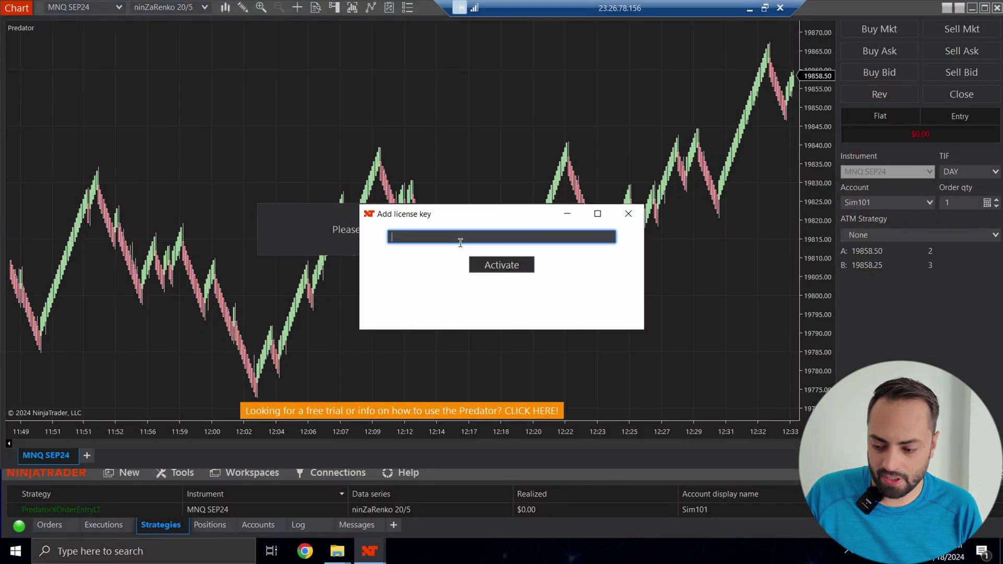
pyautogui.hotkey('ctrl', 'v')
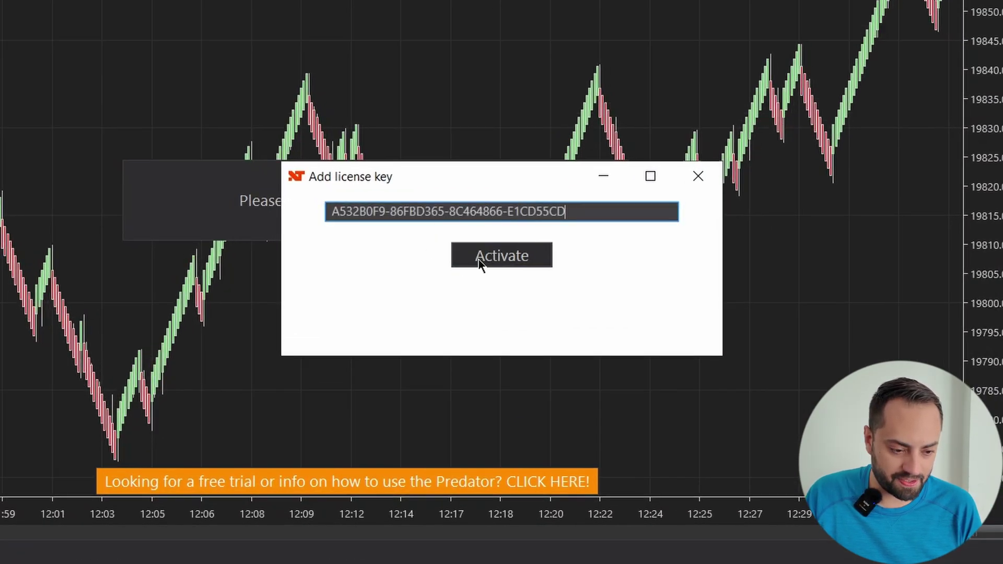
pyautogui.click(518, 262)
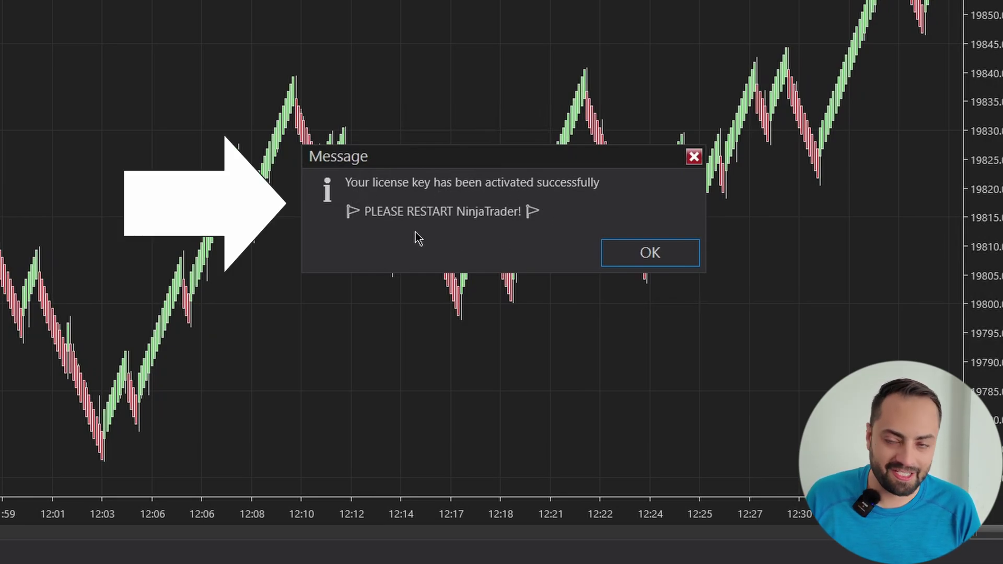
pyautogui.click(662, 265)
# Close NinjaTrader without saving the workspace, reconnect to My Rithmic for NinjaTrader Brokerage, and reopen the MNQ chart.
pyautogui.rightClick(369, 551)
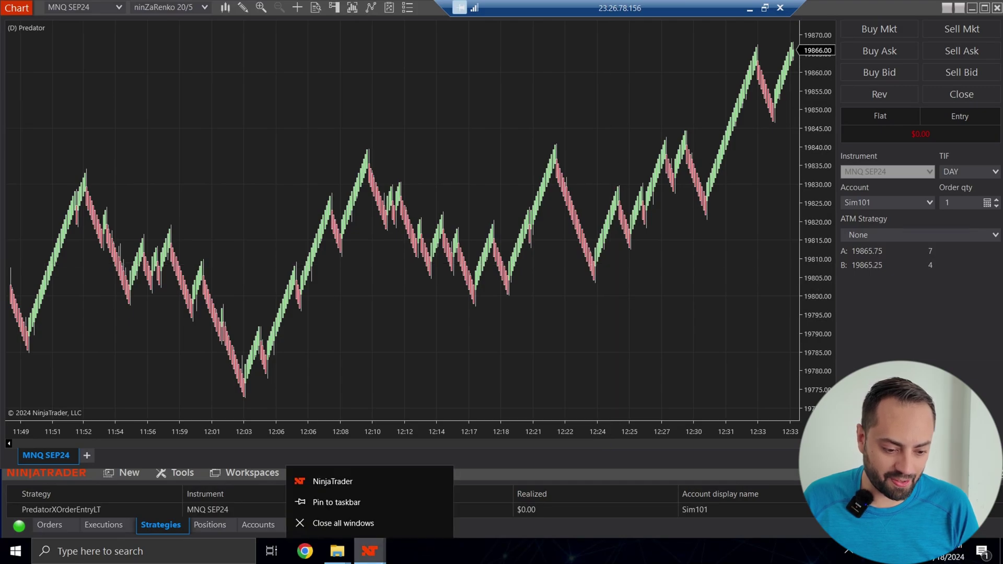
pyautogui.click(343, 523)
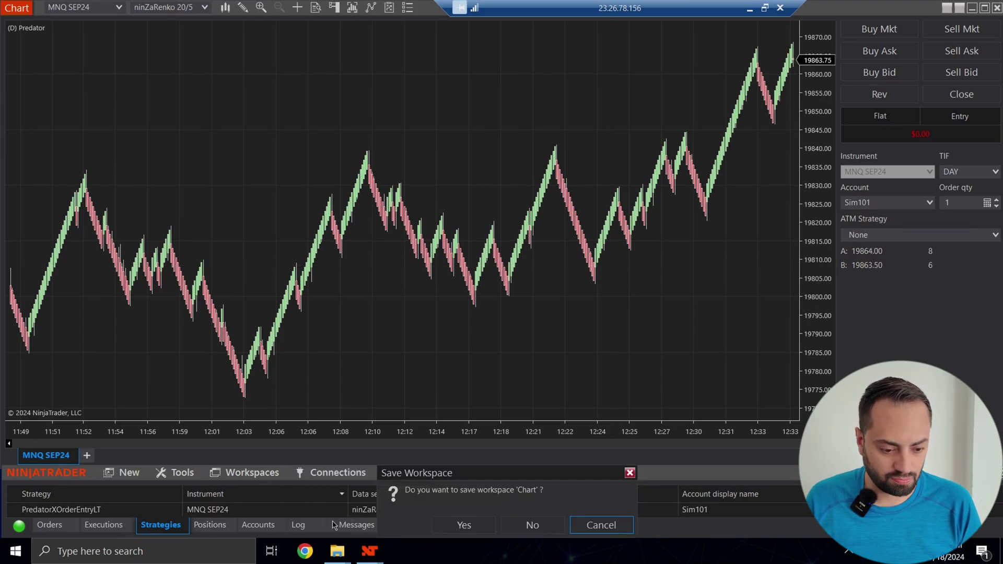
pyautogui.click(531, 526)
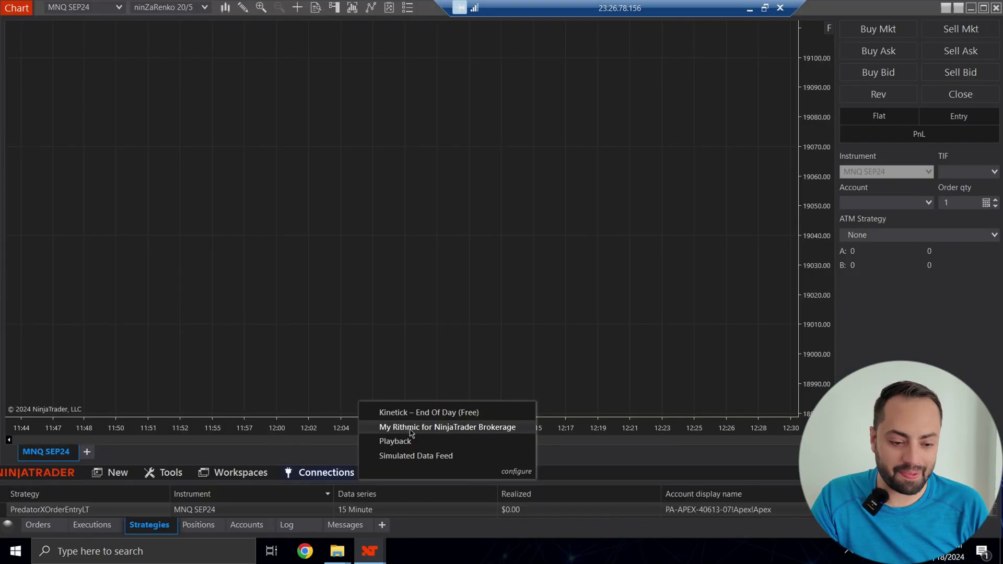
pyautogui.click(410, 427)
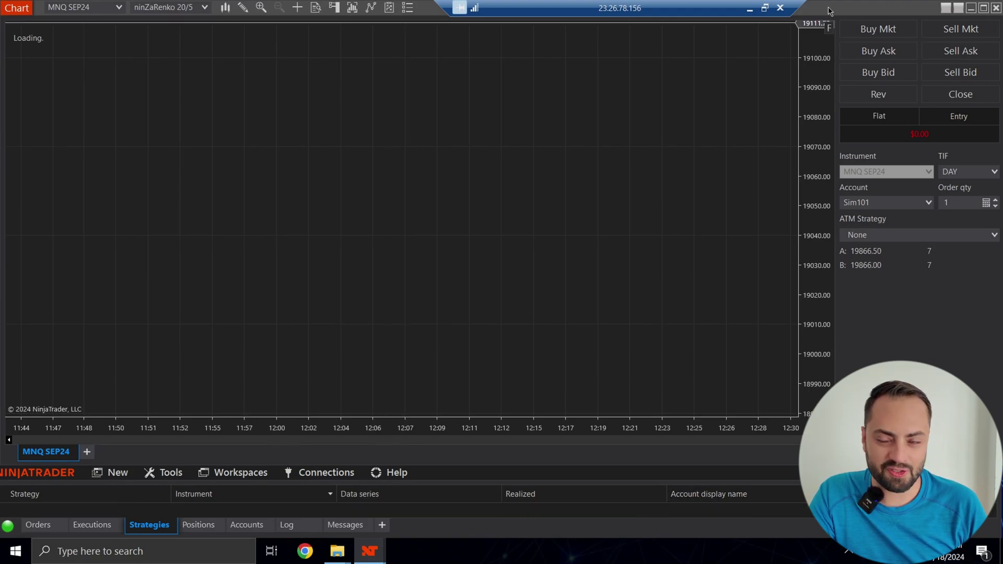
pyautogui.click(240, 472)
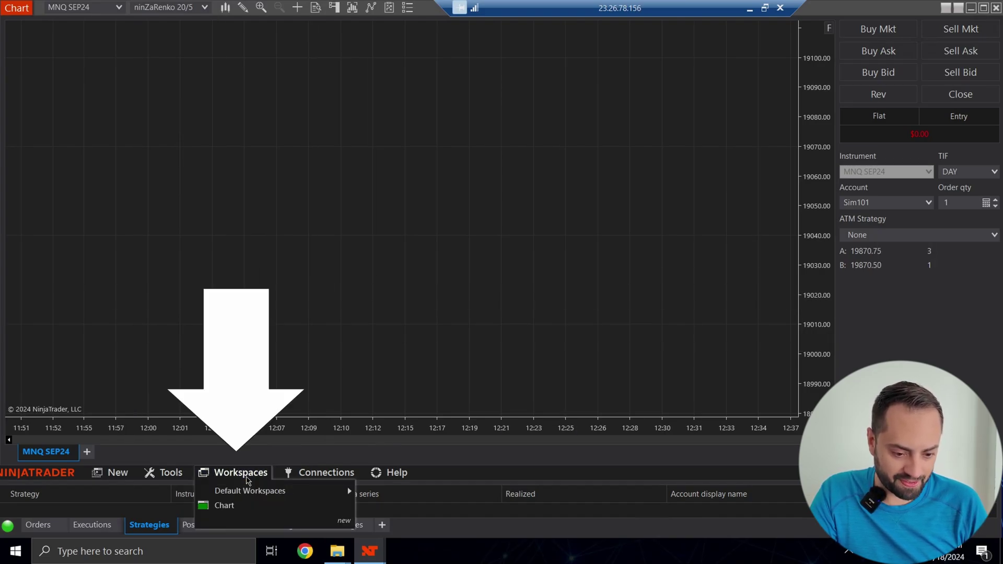
# Add PredatorXOrderEntryLT from the TradeSaberPredator folder to the MNQ Renko chart and enable it.
pyautogui.click(251, 508)
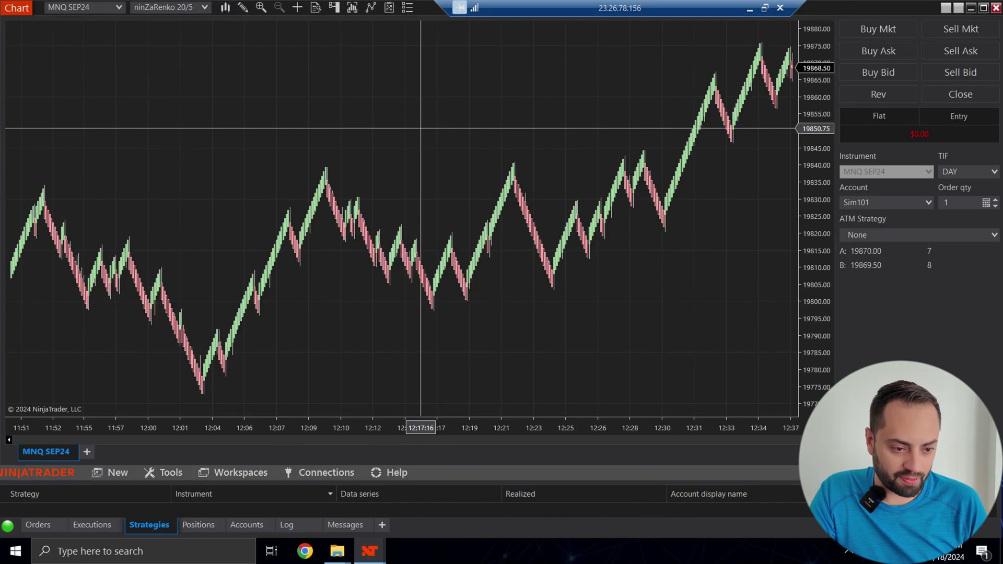
pyautogui.rightClick(413, 163)
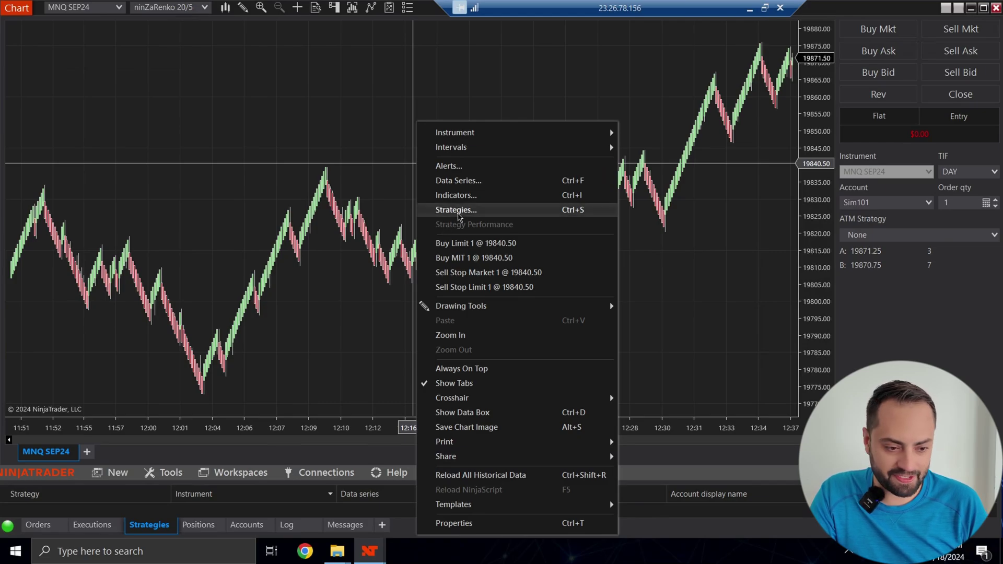
pyautogui.click(460, 210)
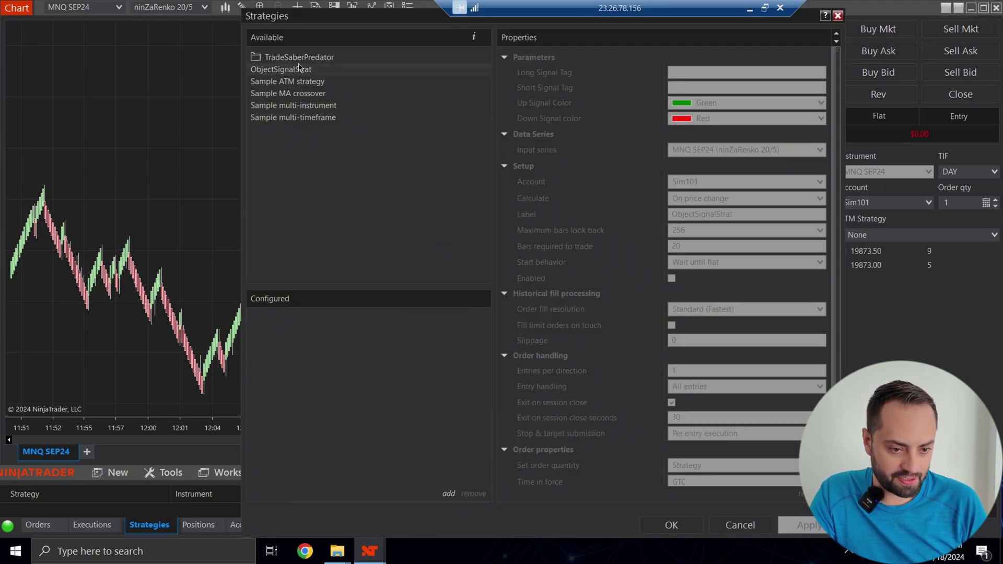
pyautogui.click(296, 59)
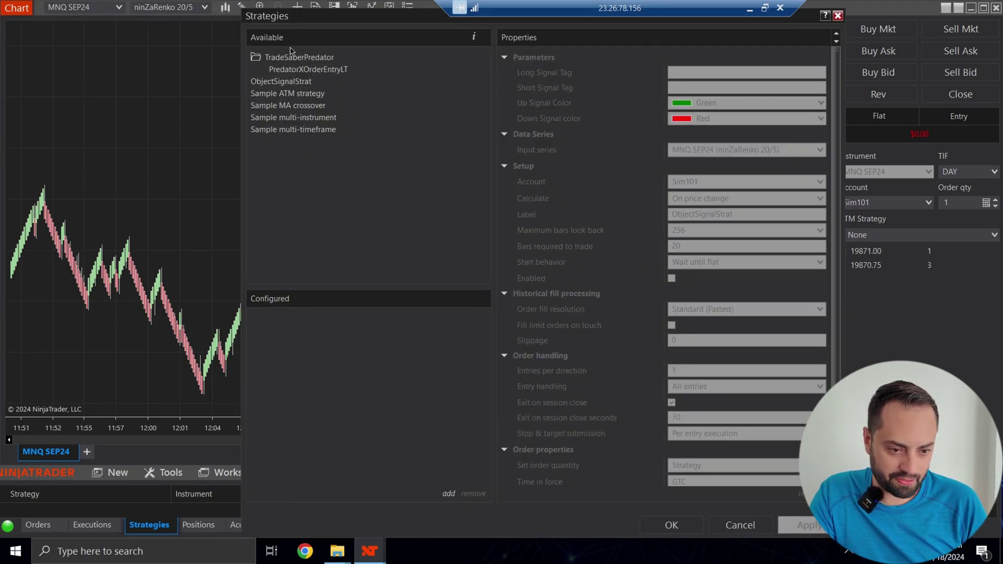
pyautogui.click(307, 69)
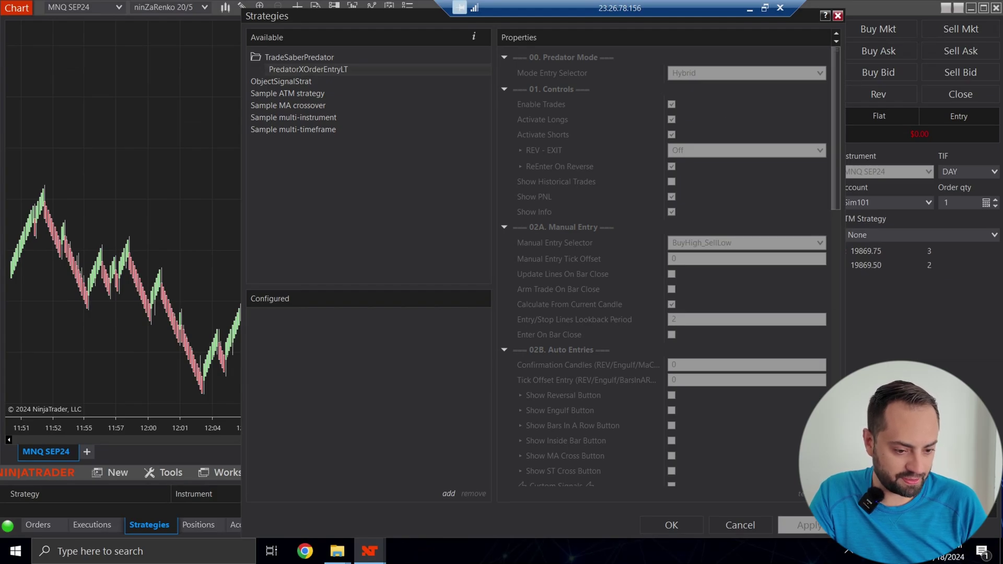
pyautogui.click(448, 493)
pyautogui.click(809, 525)
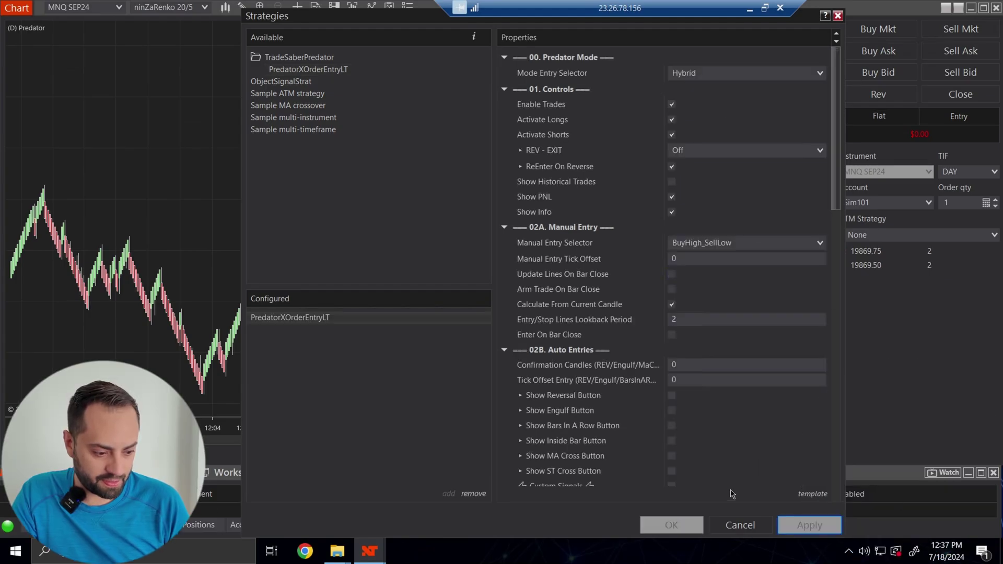
pyautogui.click(671, 525)
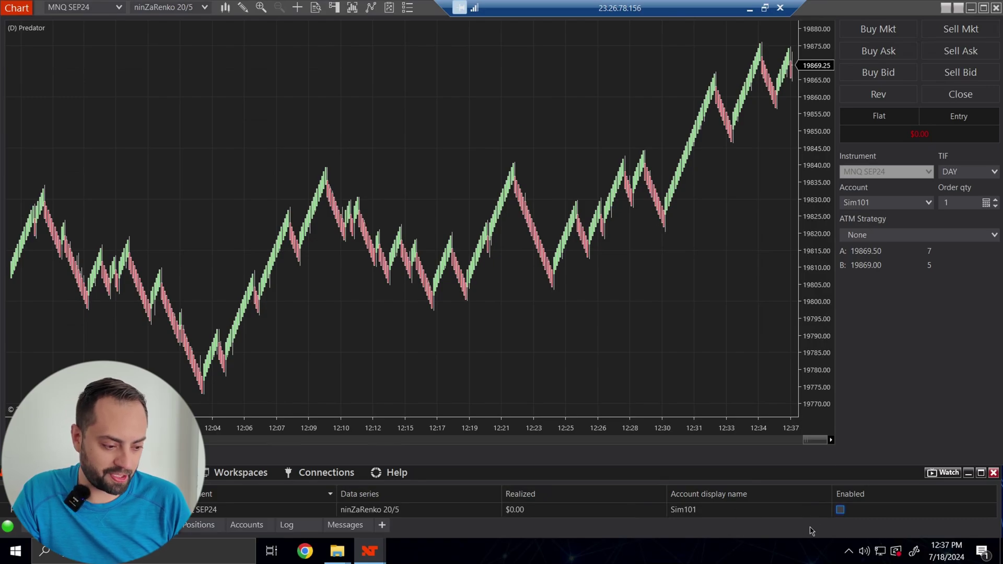
pyautogui.click(840, 509)
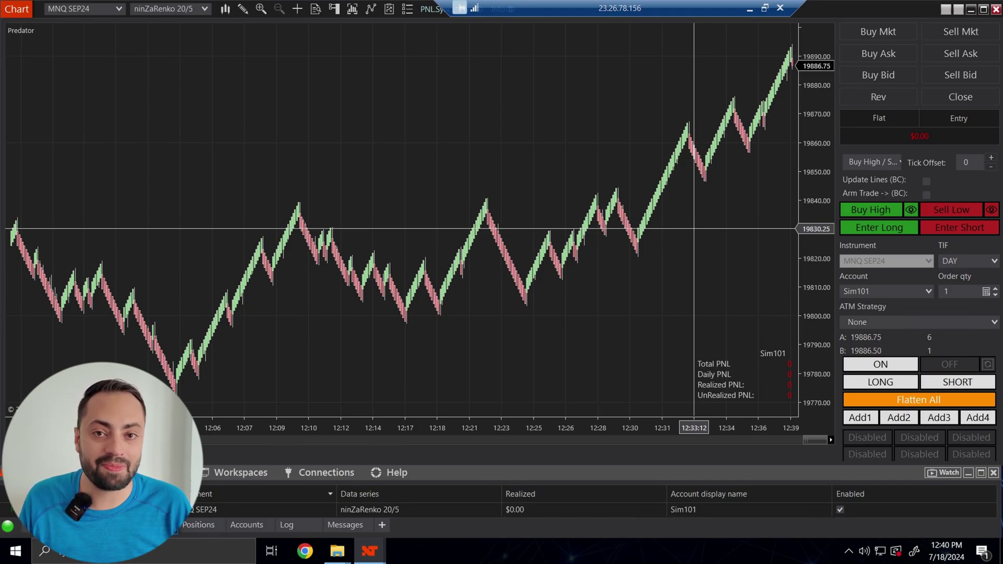
# Untick Enabled for PredatorXOrderEntryLT to stop it on the MNQ SEP24 chart.
pyautogui.click(839, 509)
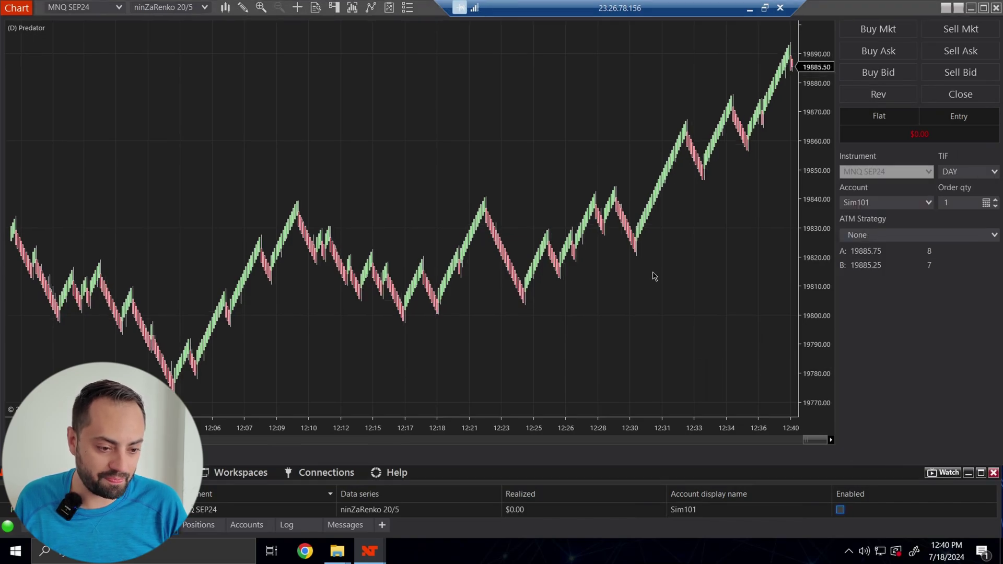
# In the strategy's 29. TradeSaber settings, tick DeActivate Your License? and deactivate the license.
pyautogui.rightClick(392, 91)
pyautogui.click(436, 182)
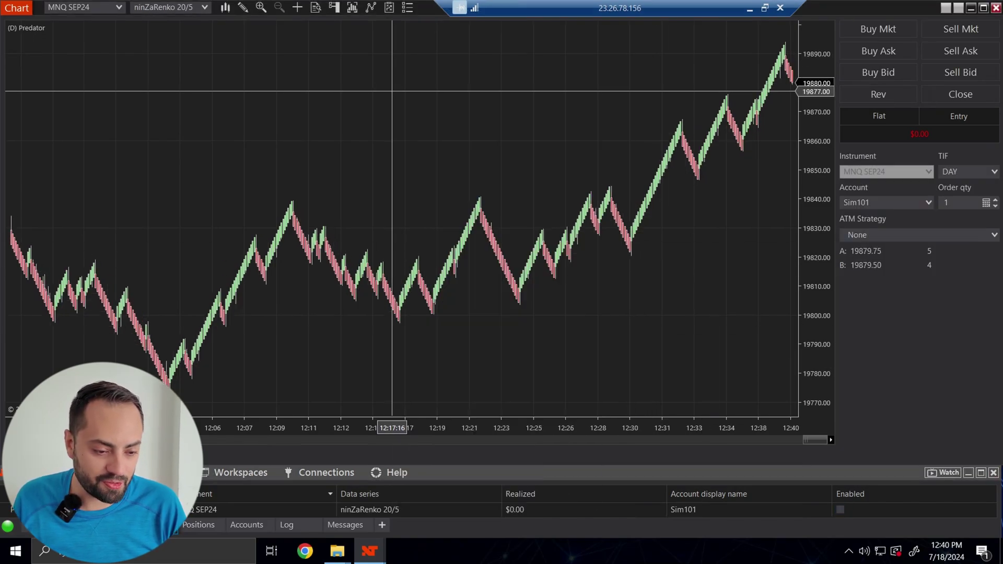
pyautogui.moveTo(832, 182); pyautogui.dragTo(839, 375)
pyautogui.scroll(-2, 839, 375)
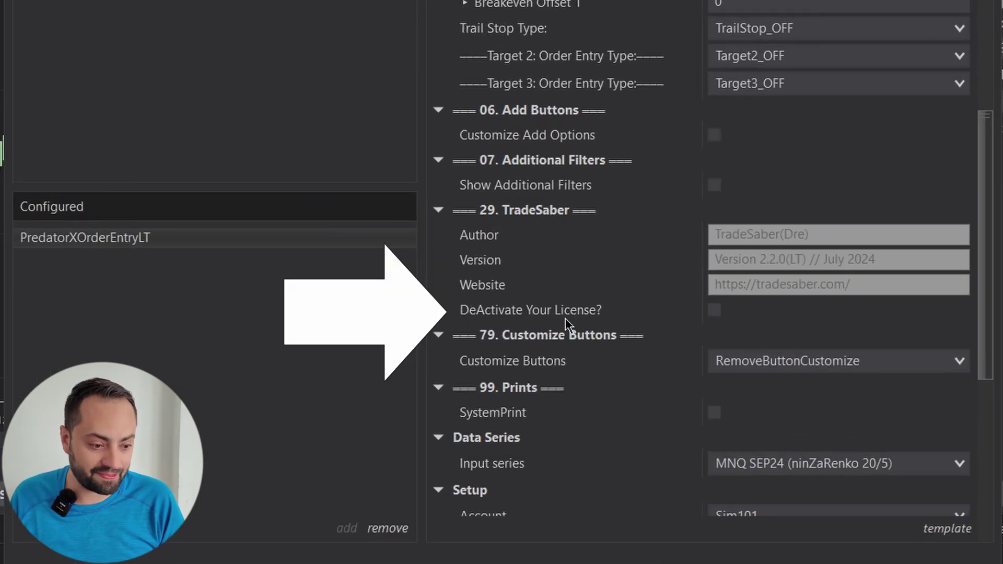
pyautogui.click(714, 311)
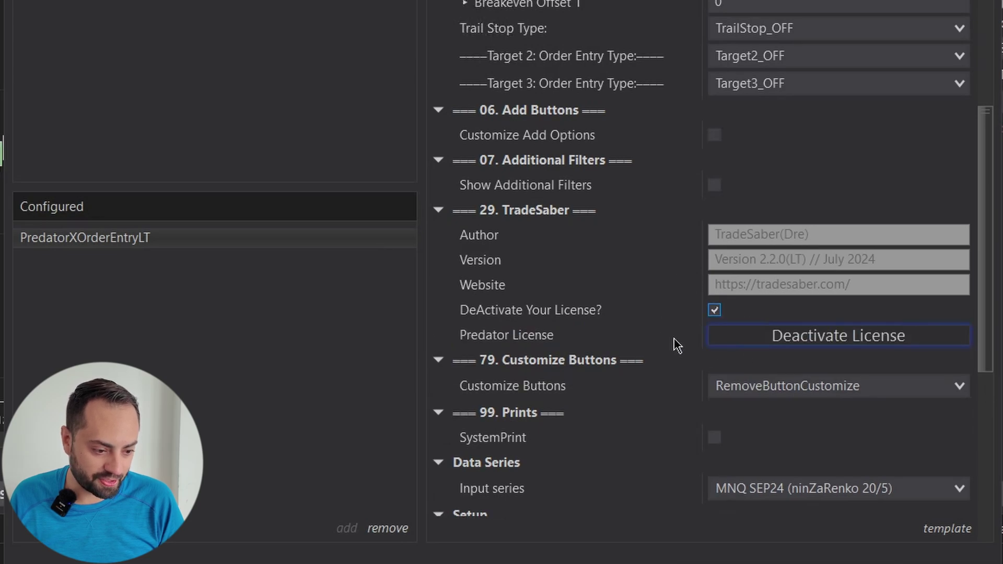
pyautogui.click(812, 337)
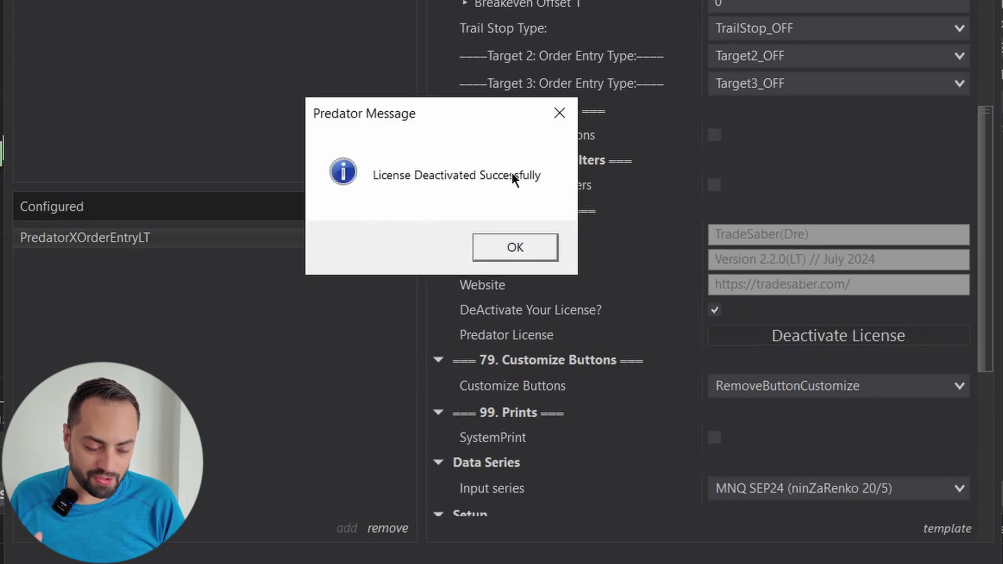
pyautogui.click(516, 254)
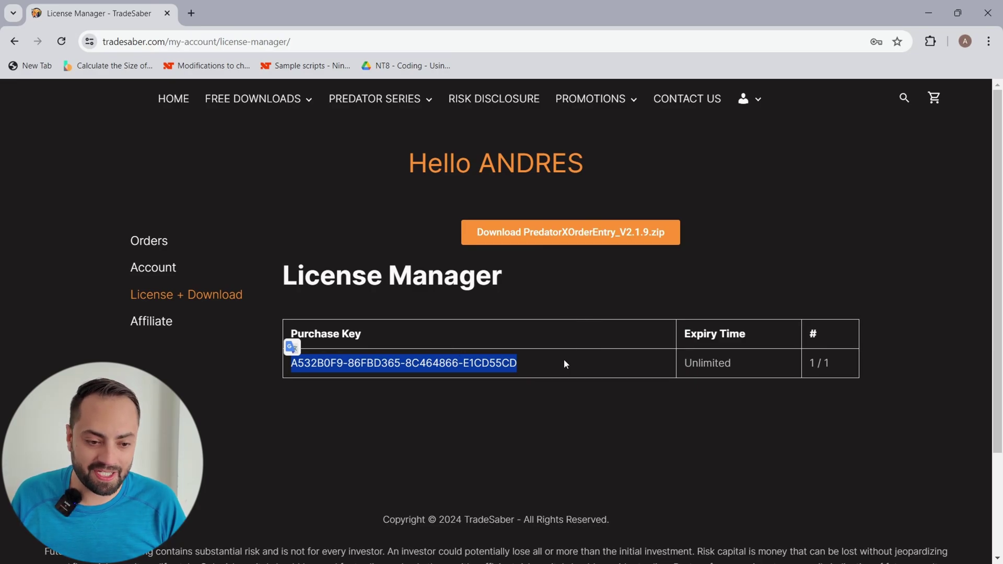
# Select the full purchase key on the TradeSaber License Manager page for copying.
pyautogui.click(510, 357)
pyautogui.moveTo(521, 366); pyautogui.dragTo(292, 381)
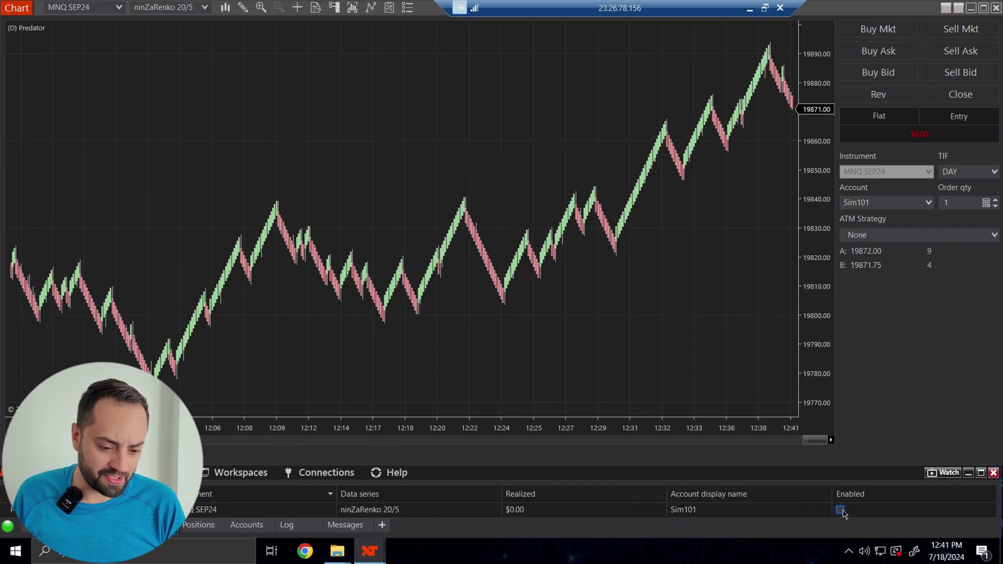
# Enable the Predator strategy and activate its license with the pasted TradeSaber purchase key.
pyautogui.click(840, 510)
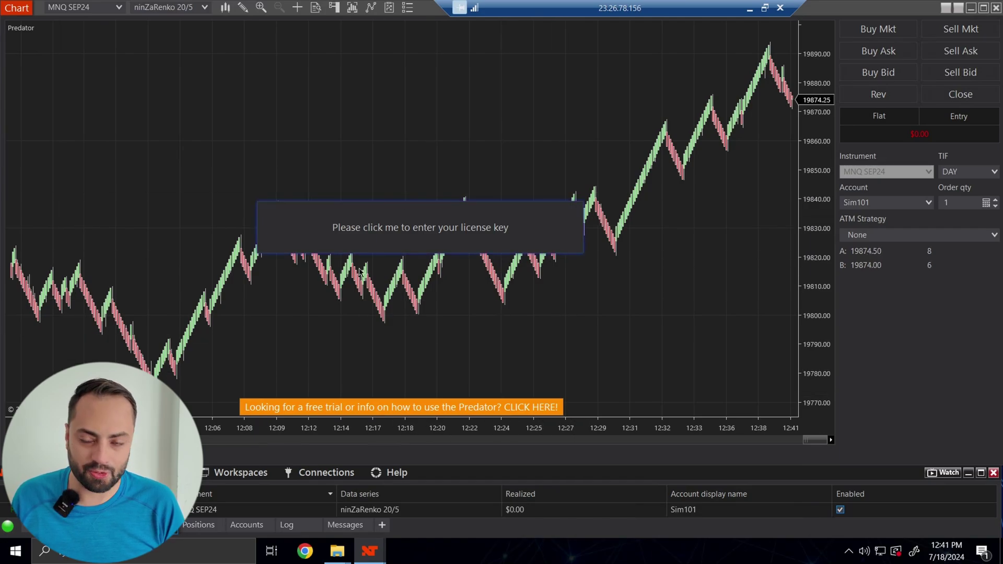
pyautogui.click(557, 249)
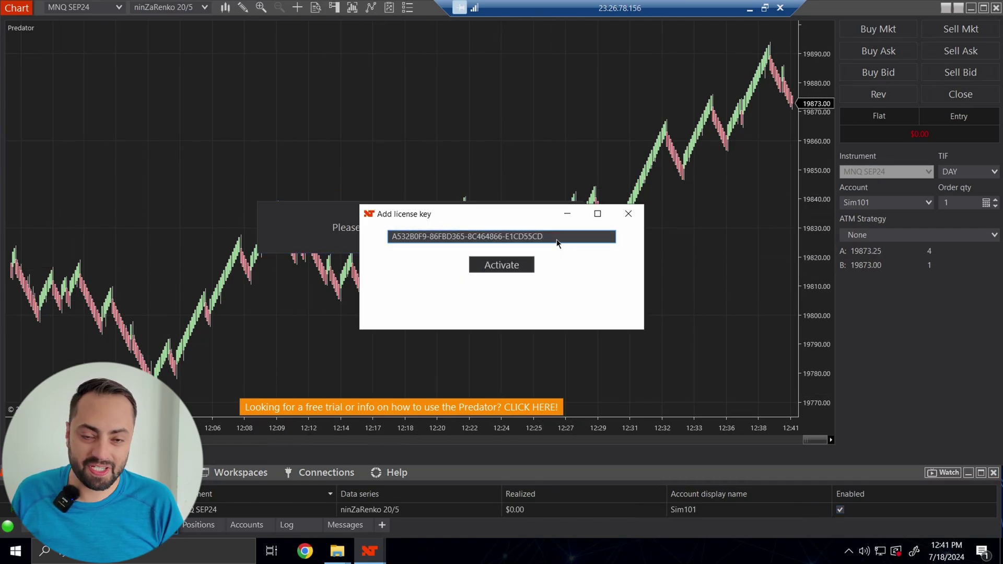
pyautogui.click(523, 266)
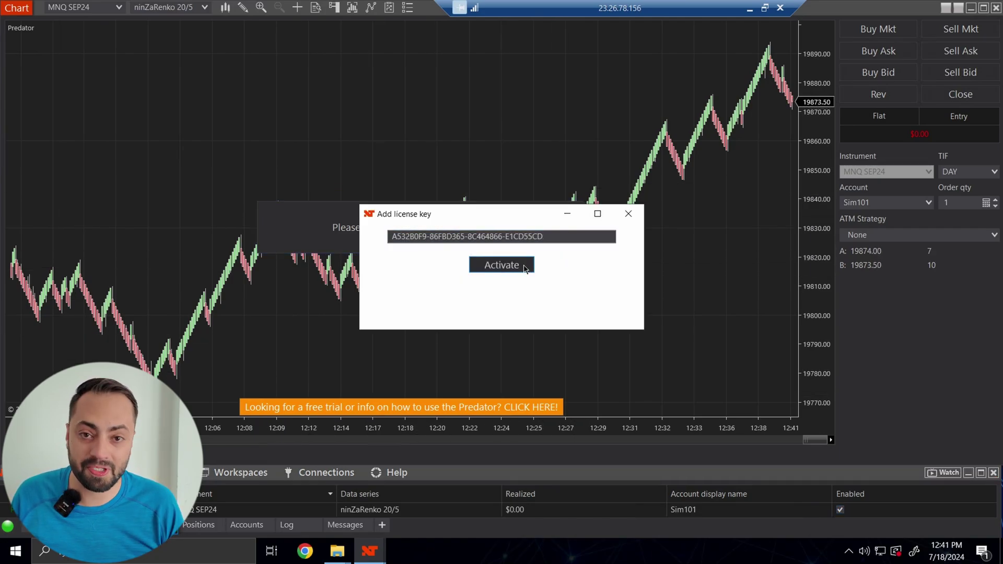
pyautogui.click(585, 262)
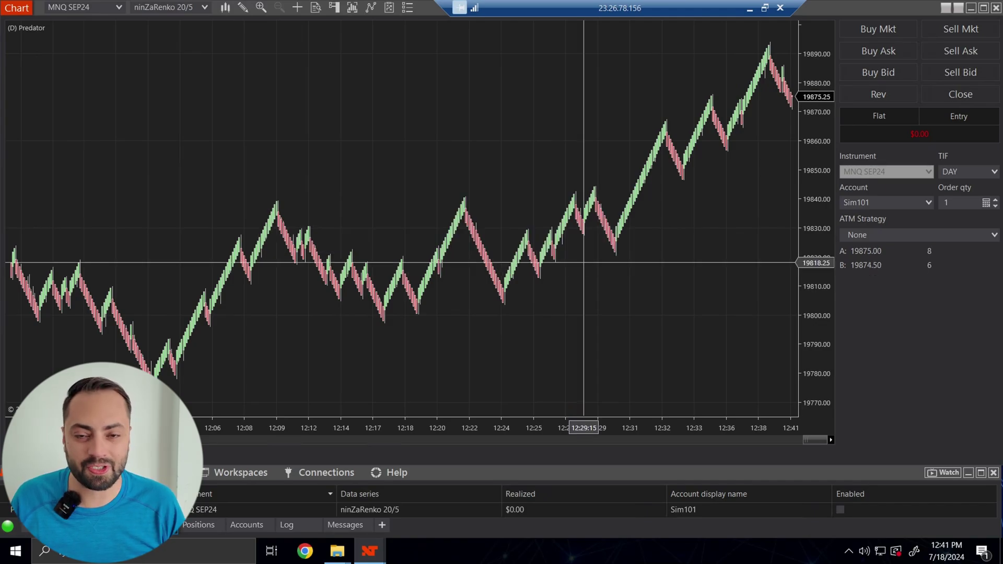